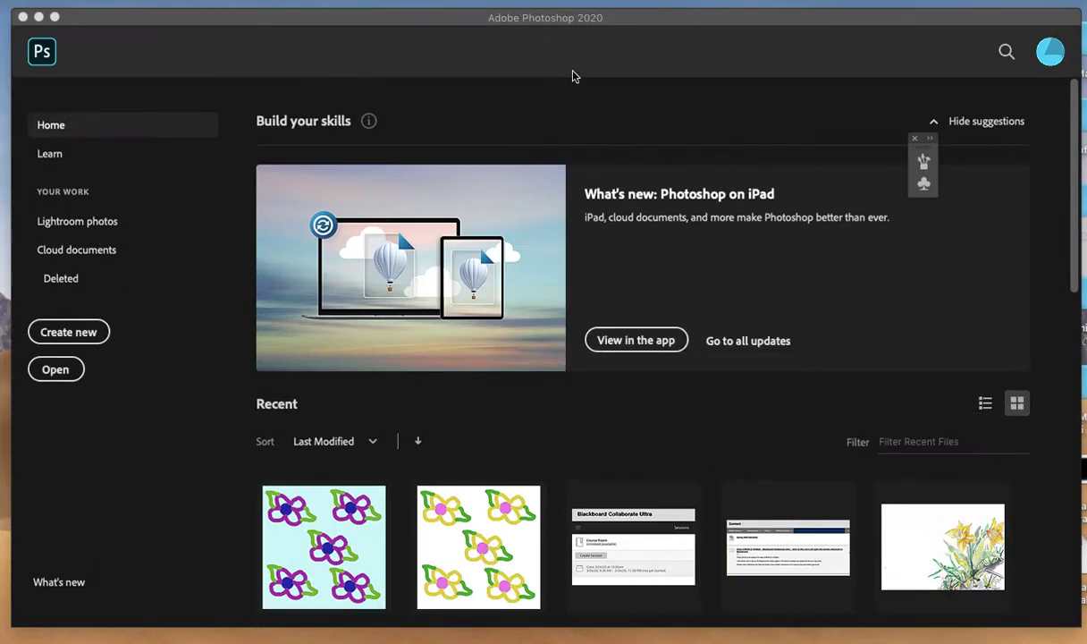
# Create a new document 'Flower 1' at 5 x 5 inches, 150 ppi, RGB Color, white background.
pyautogui.click(615, 18)
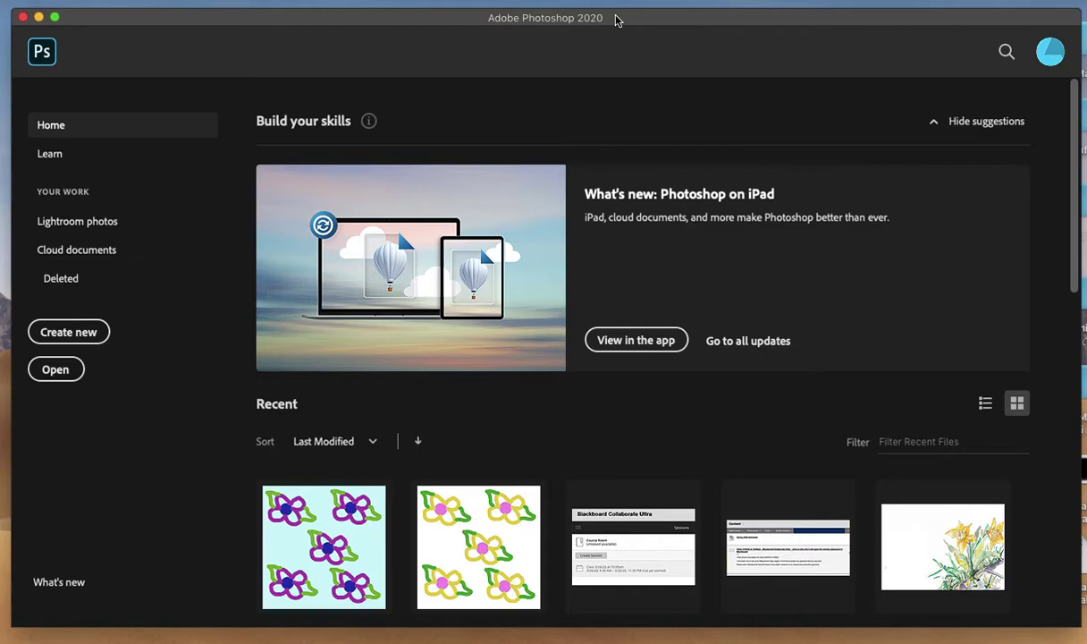
pyautogui.click(68, 332)
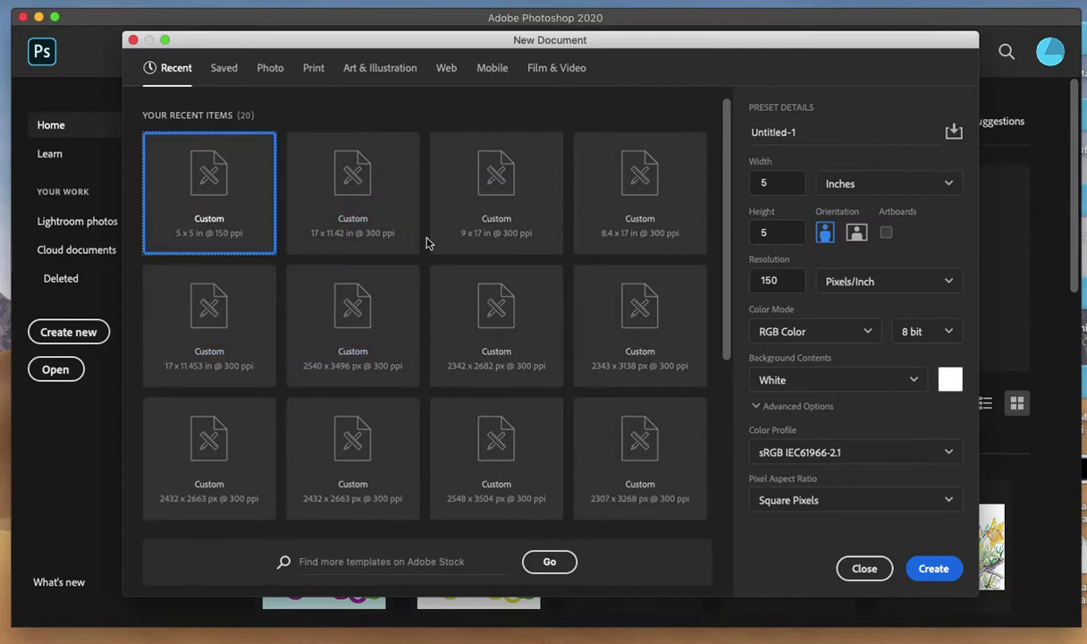
pyautogui.click(750, 132)
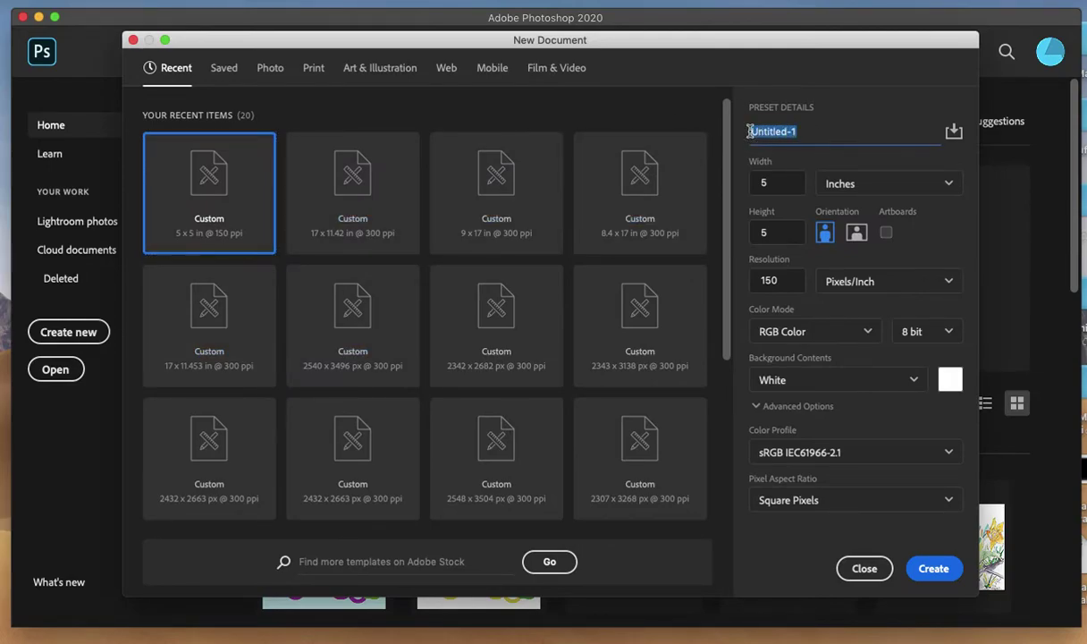
pyautogui.write('Flower 1')
pyautogui.click(879, 184)
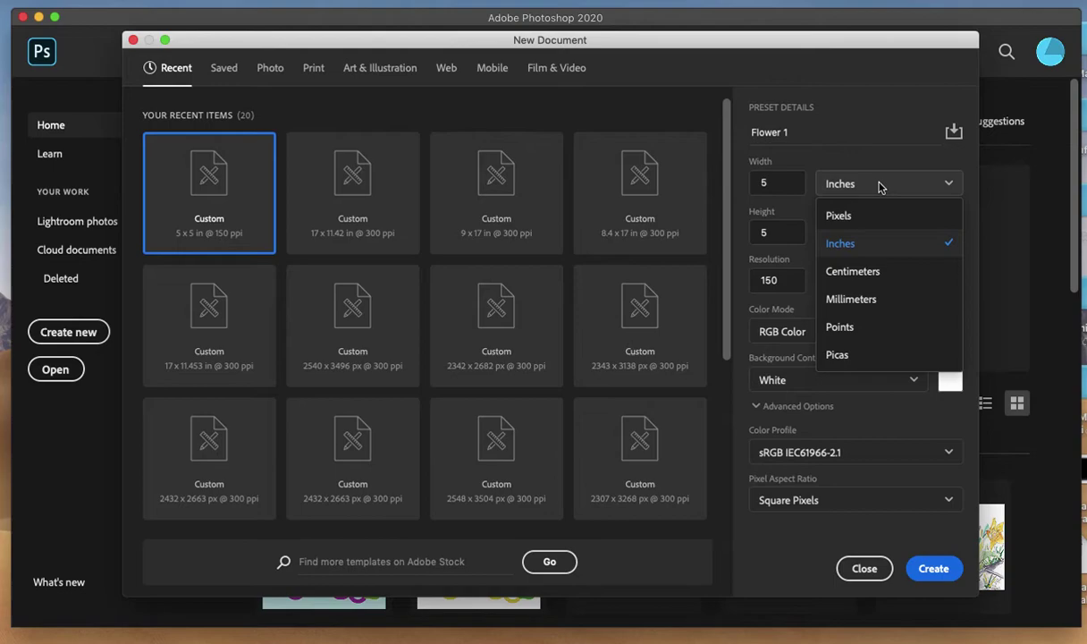
pyautogui.click(877, 245)
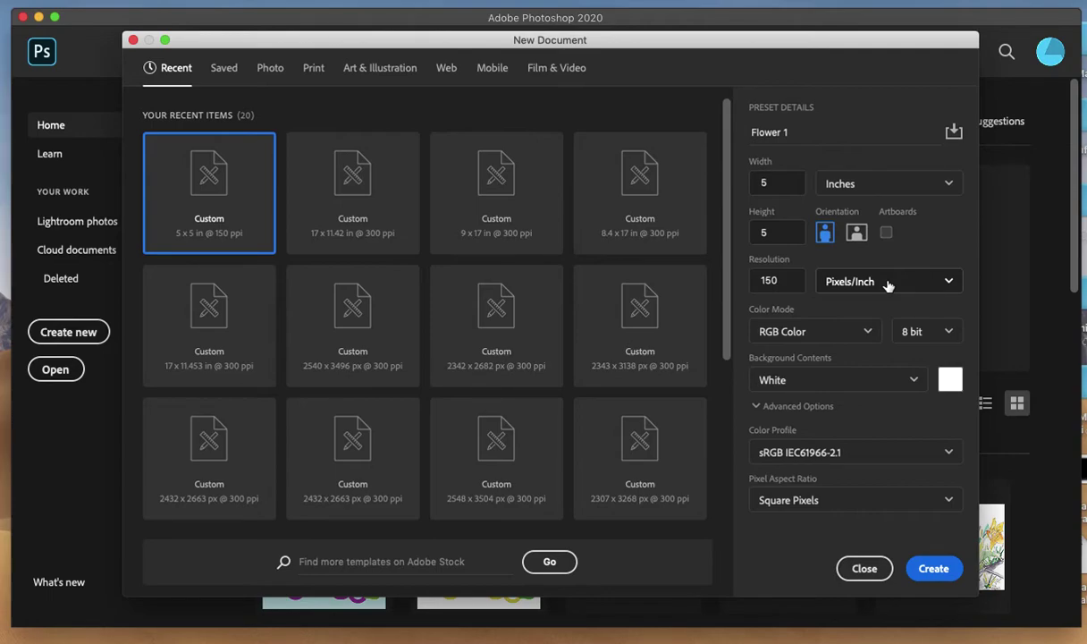
pyautogui.doubleClick(788, 283)
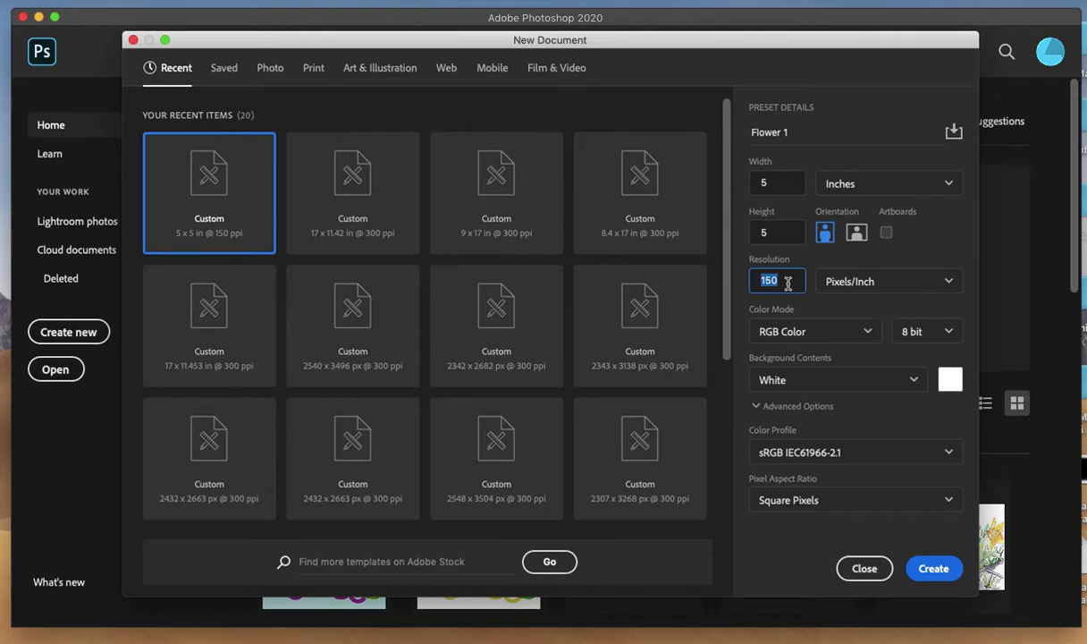
pyautogui.click(787, 283)
pyautogui.click(830, 337)
pyautogui.click(830, 334)
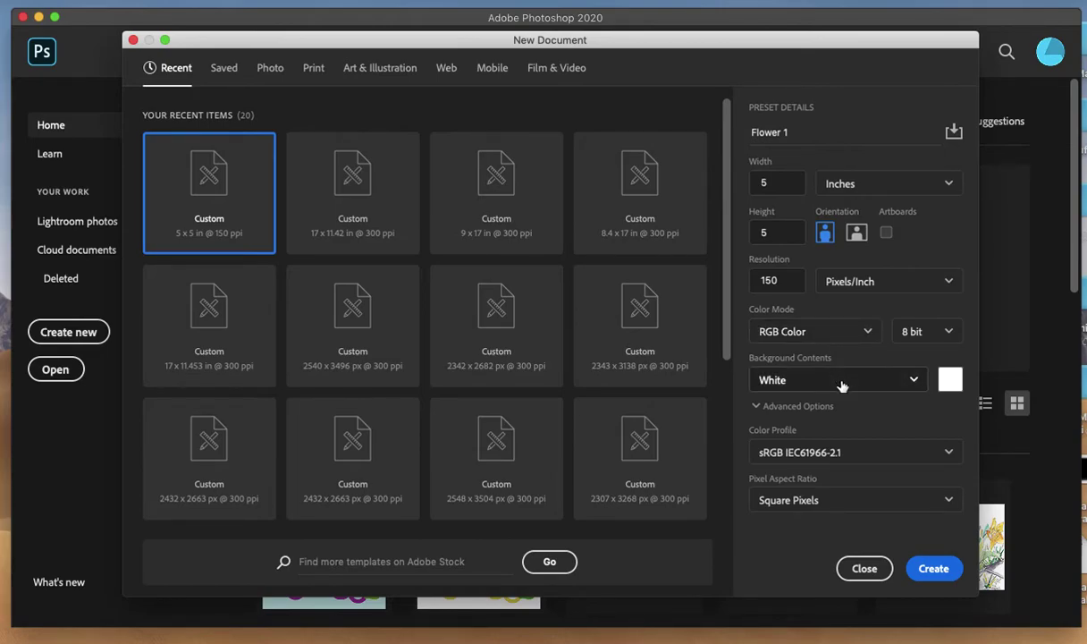
pyautogui.click(934, 569)
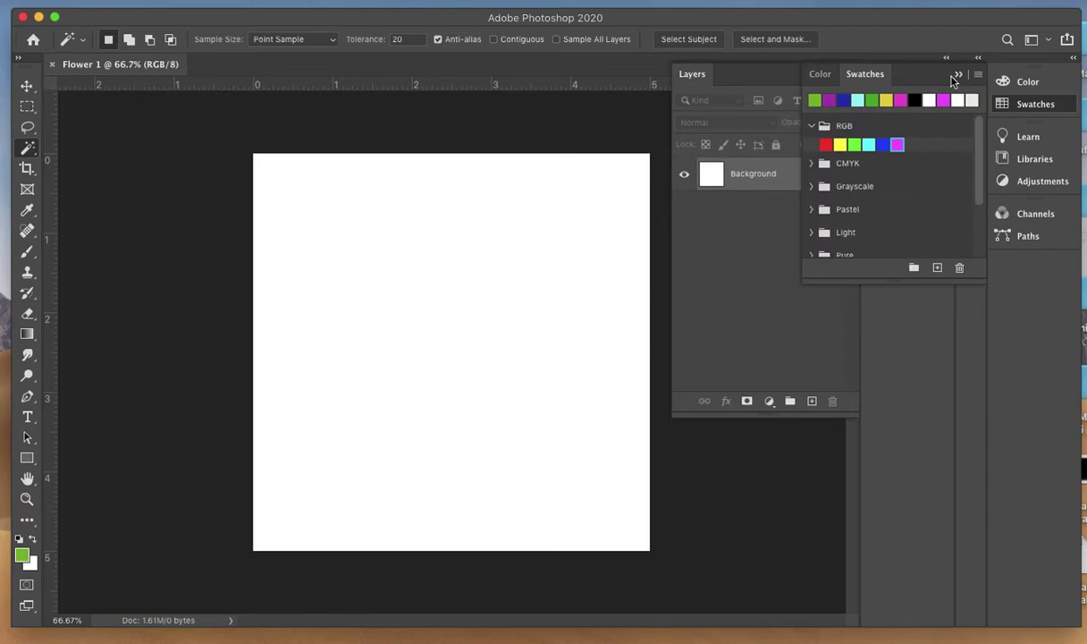
# Collapse the Color/Swatches and Layers panels, then reopen only Layers from the Window menu.
pyautogui.click(962, 77)
pyautogui.click(828, 80)
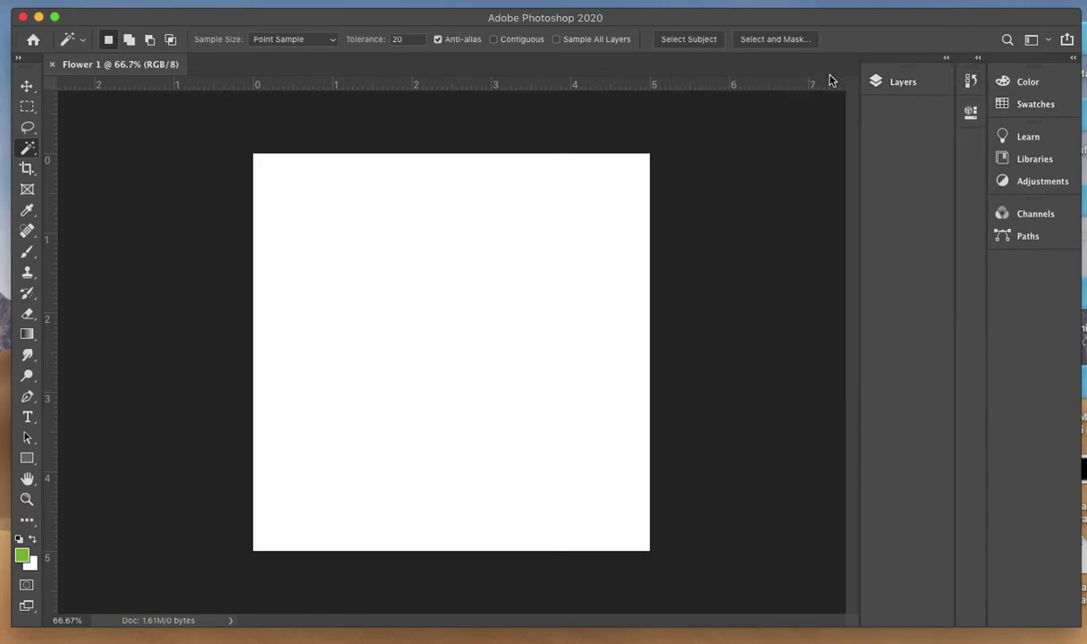
pyautogui.click(465, 0)
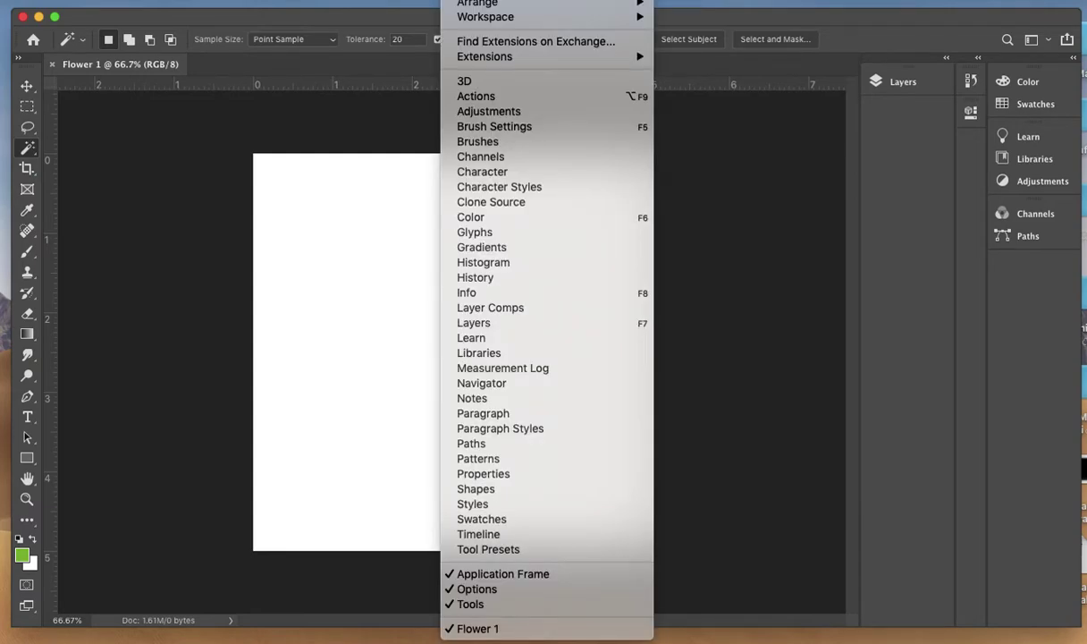
pyautogui.click(498, 326)
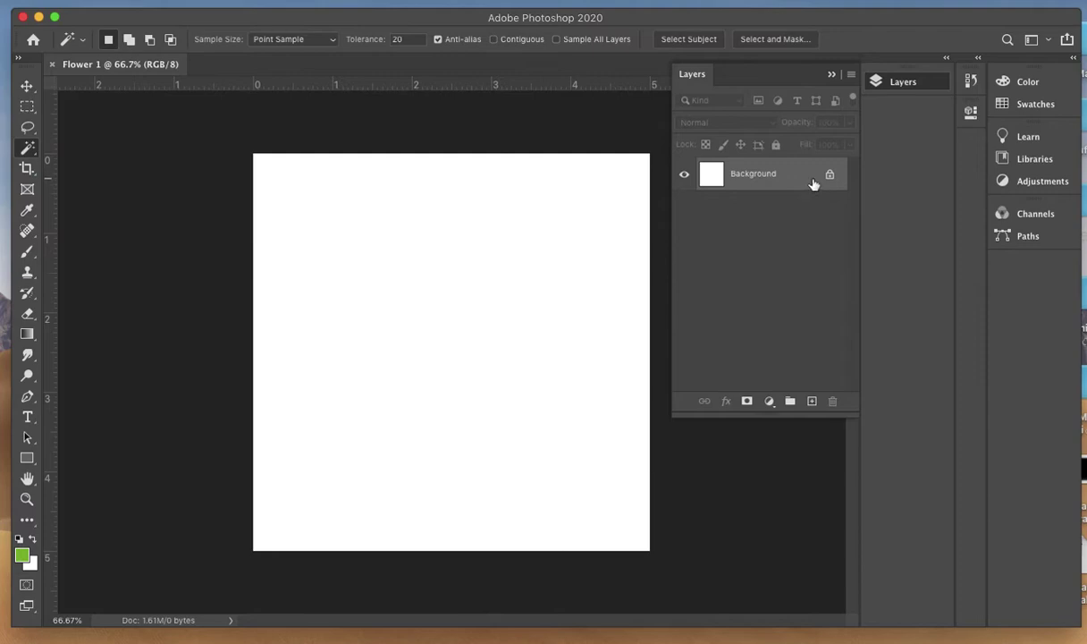
# Add two new empty layers from the Layers panel menu, named Ground and Flowers.
pyautogui.click(853, 79)
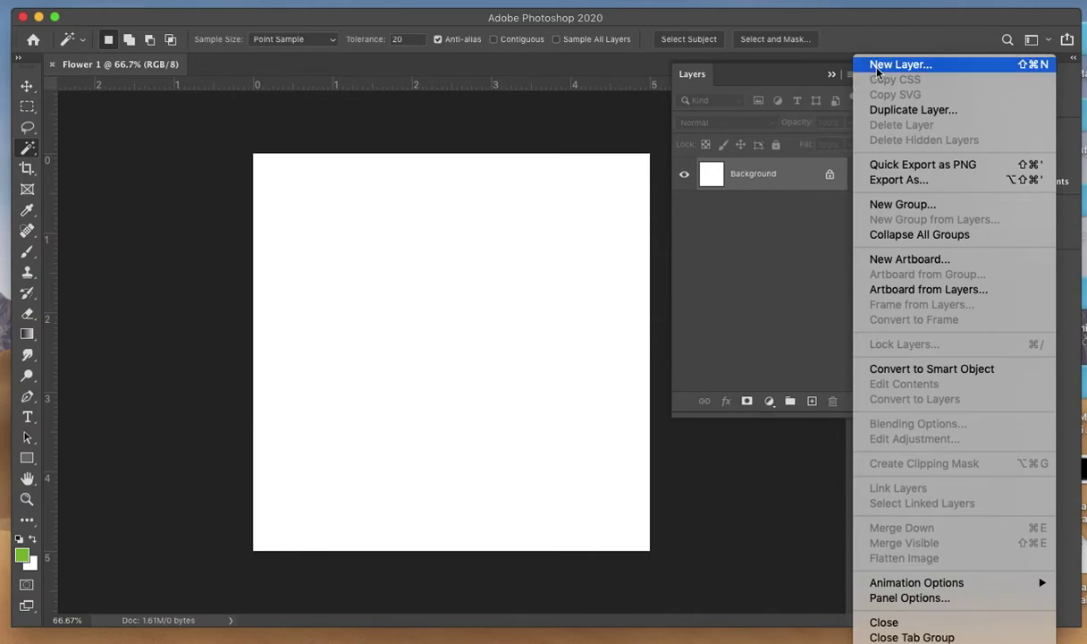
pyautogui.click(871, 66)
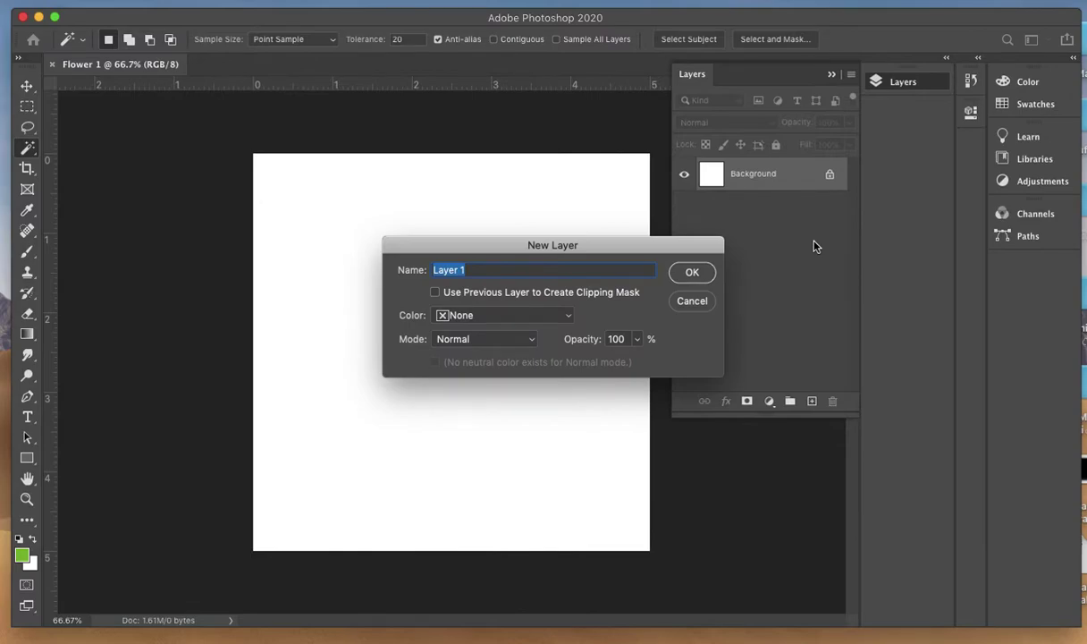
pyautogui.write('Ground')
pyautogui.click(694, 272)
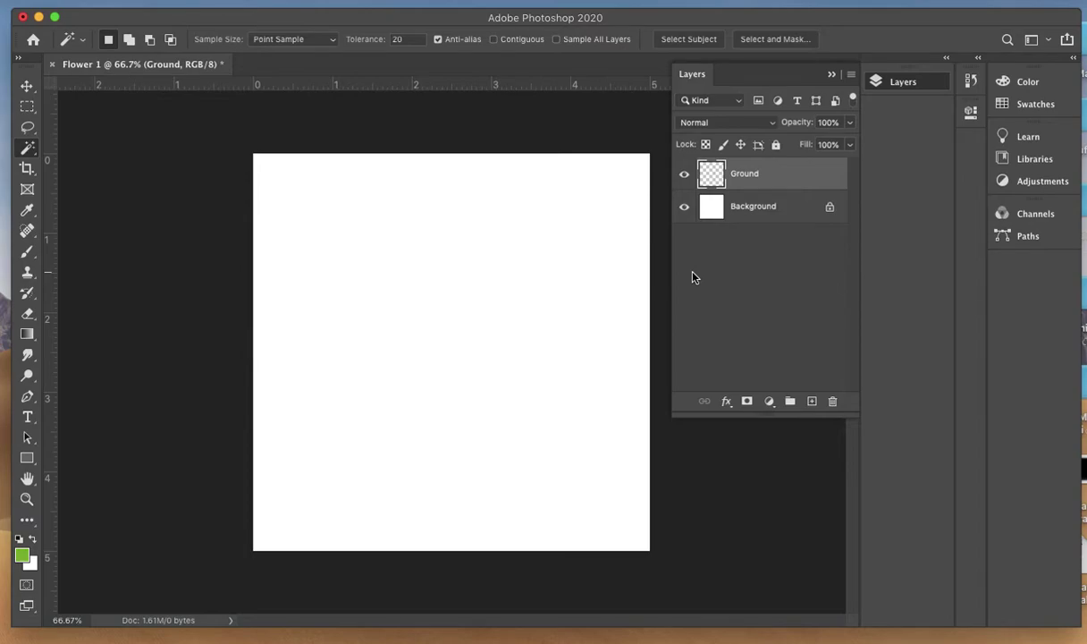
pyautogui.click(852, 75)
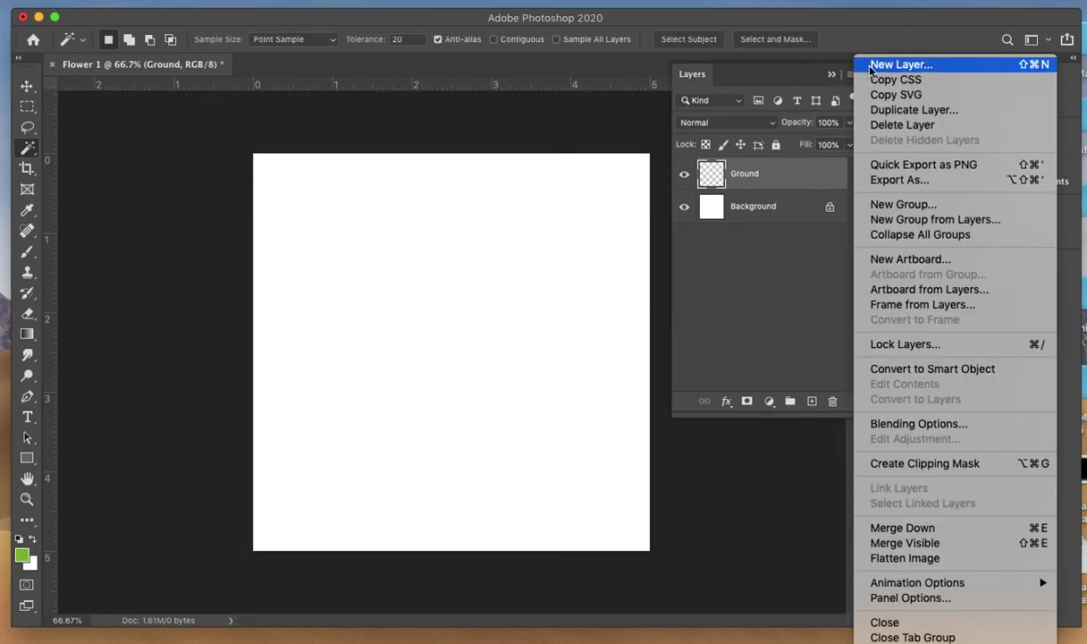
pyautogui.click(900, 64)
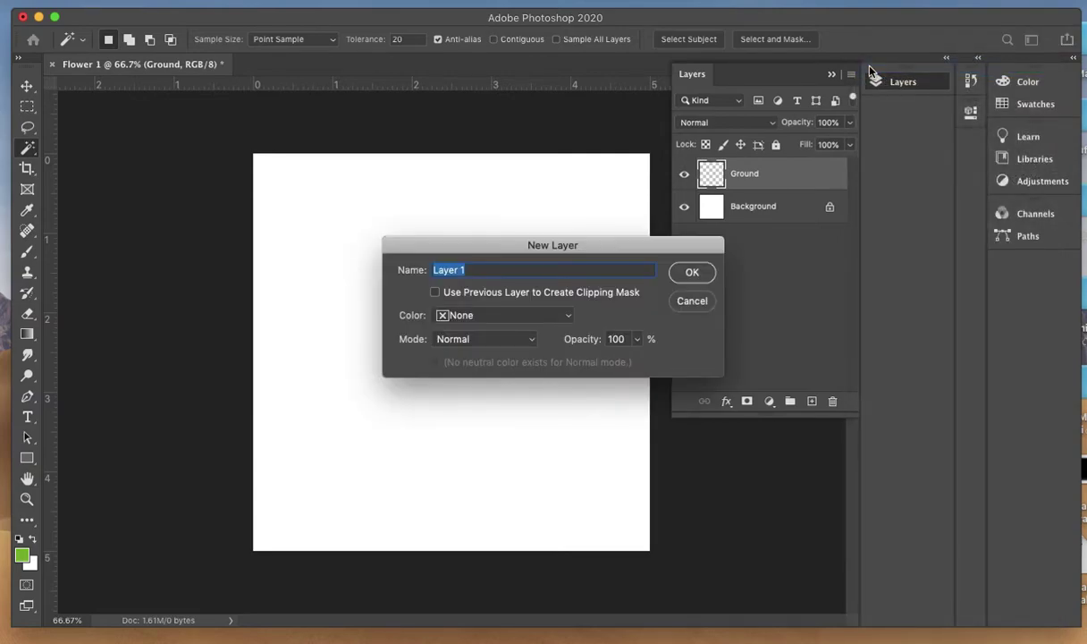
pyautogui.write('Flowers')
pyautogui.click(693, 273)
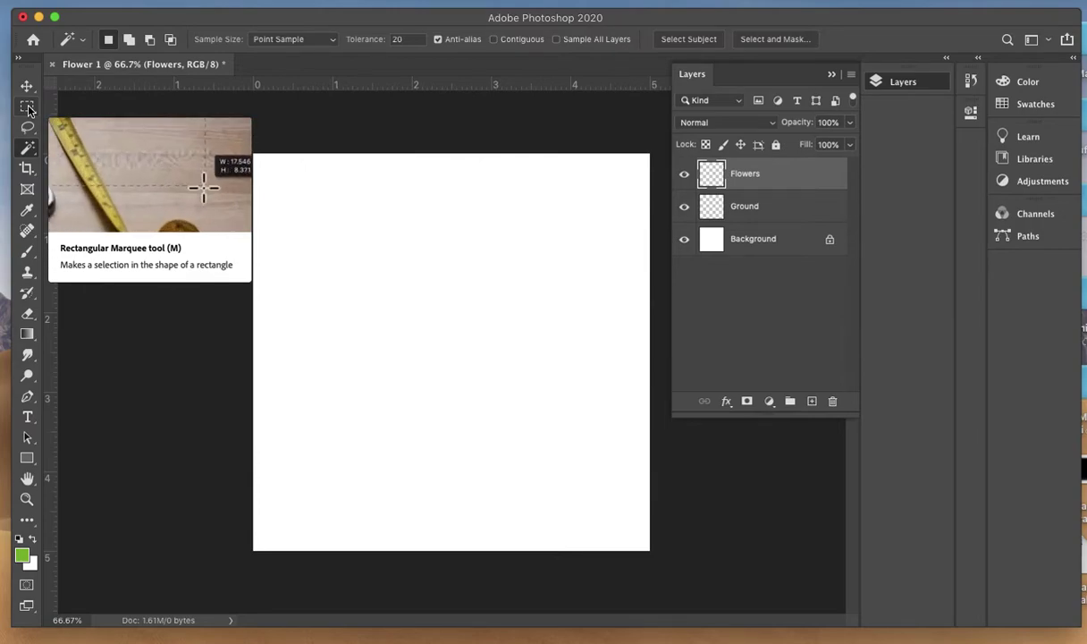
# Drag a small circular selection about 0.687 inches wide with the Elliptical Marquee Tool.
pyautogui.click(27, 108)
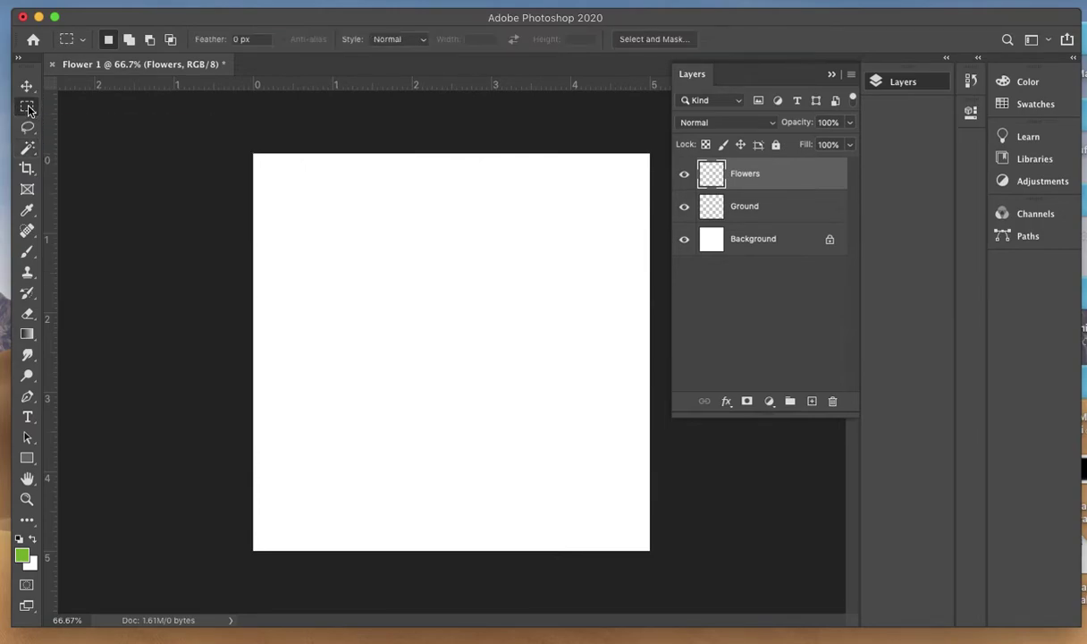
pyautogui.click(28, 108)
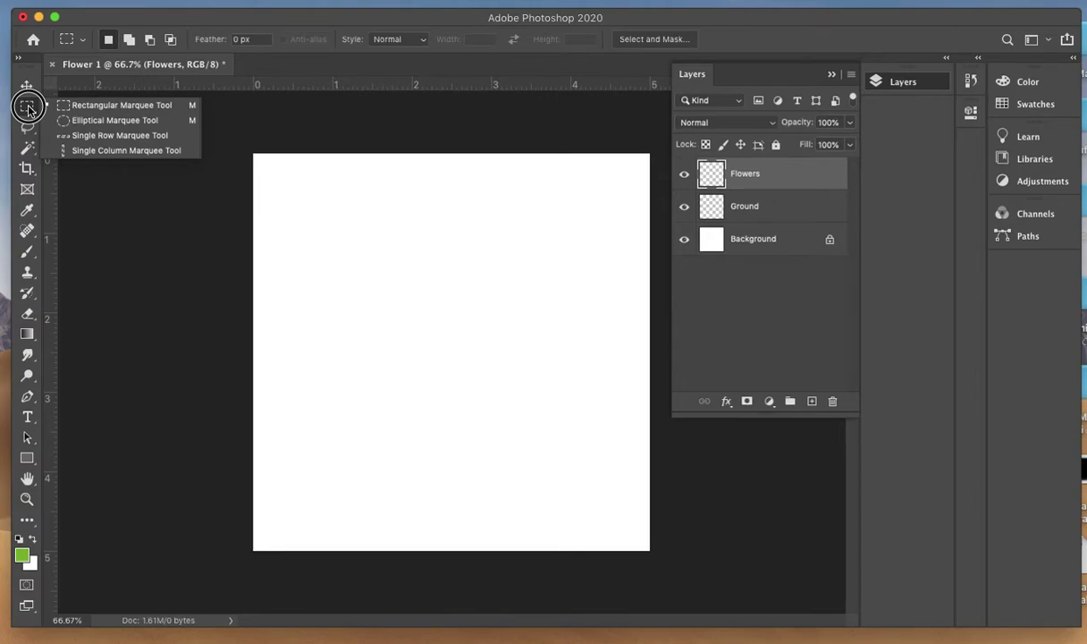
pyautogui.click(100, 122)
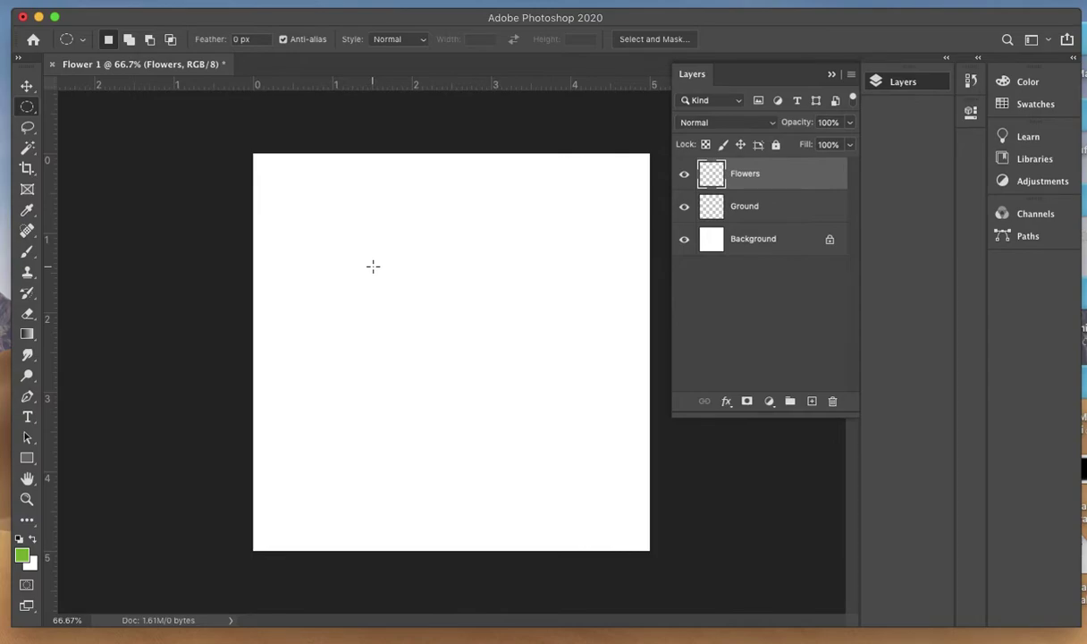
pyautogui.moveTo(373, 266); pyautogui.dragTo(426, 319)
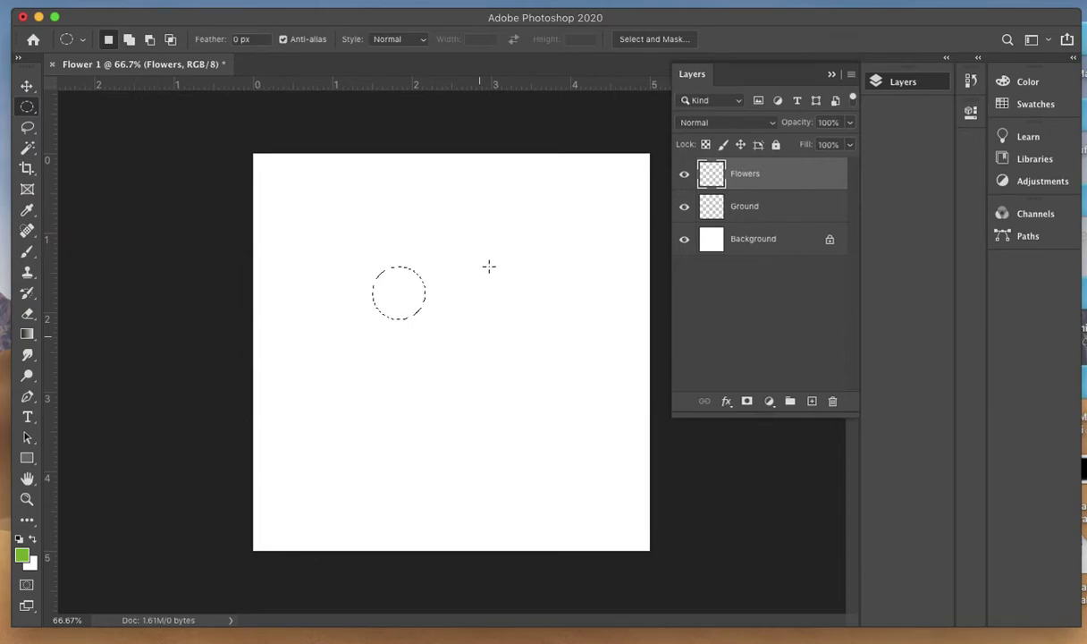
pyautogui.click(460, 0)
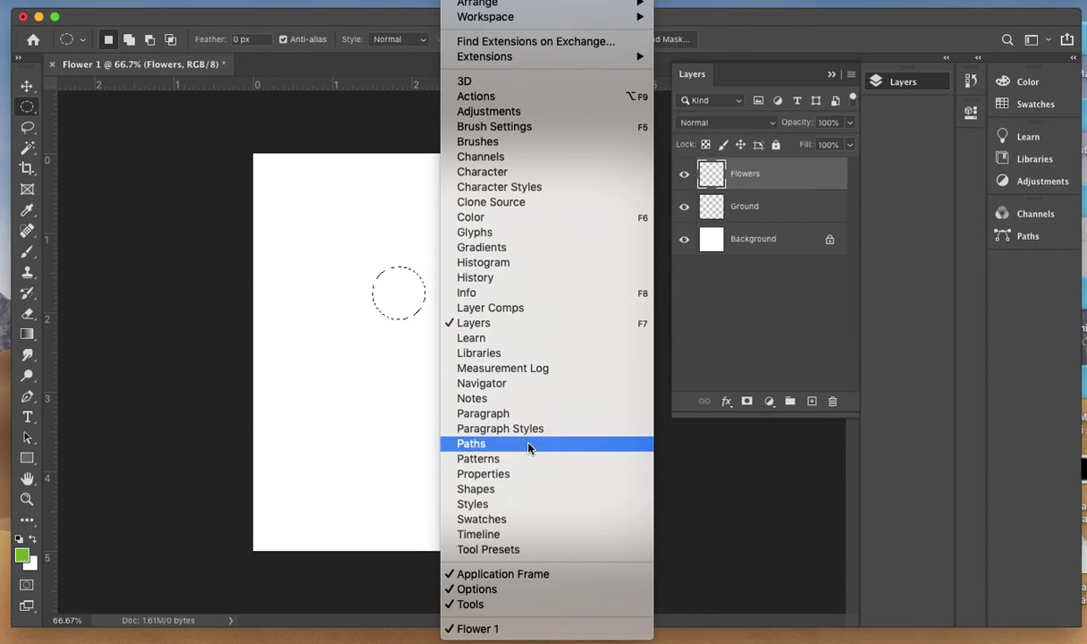
# Set the foreground colour to purple and fill the circle with it at Normal, 100% opacity.
pyautogui.click(527, 519)
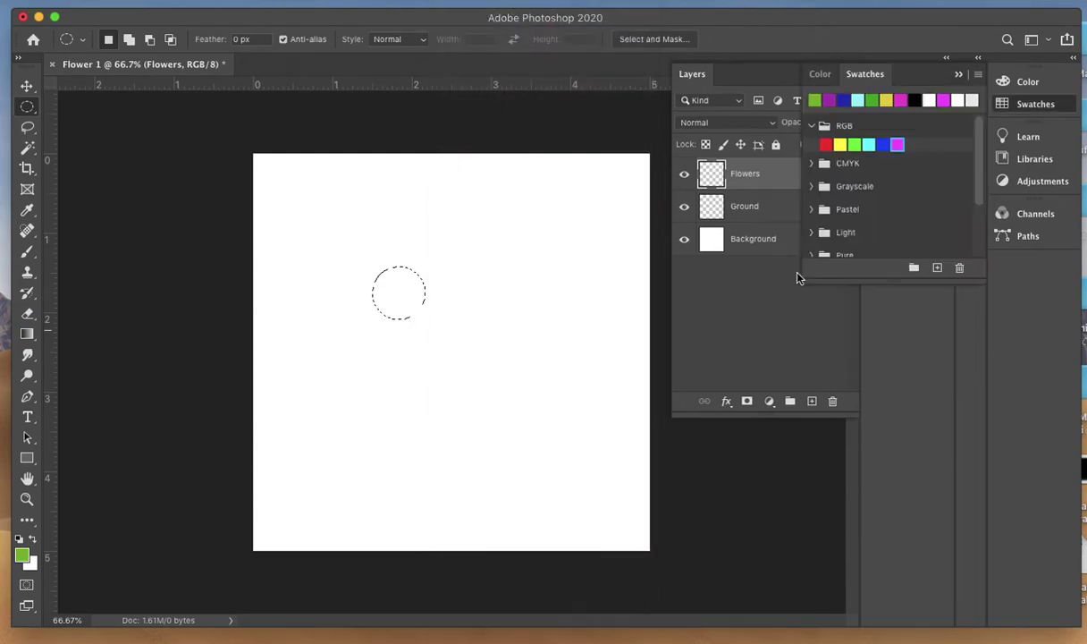
pyautogui.click(820, 75)
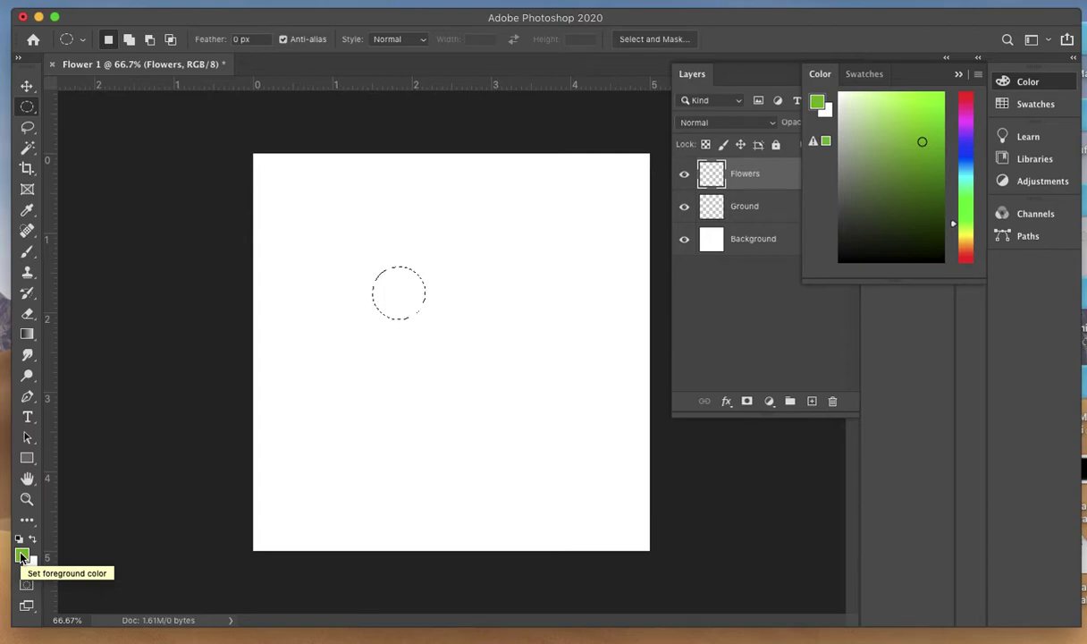
pyautogui.click(971, 123)
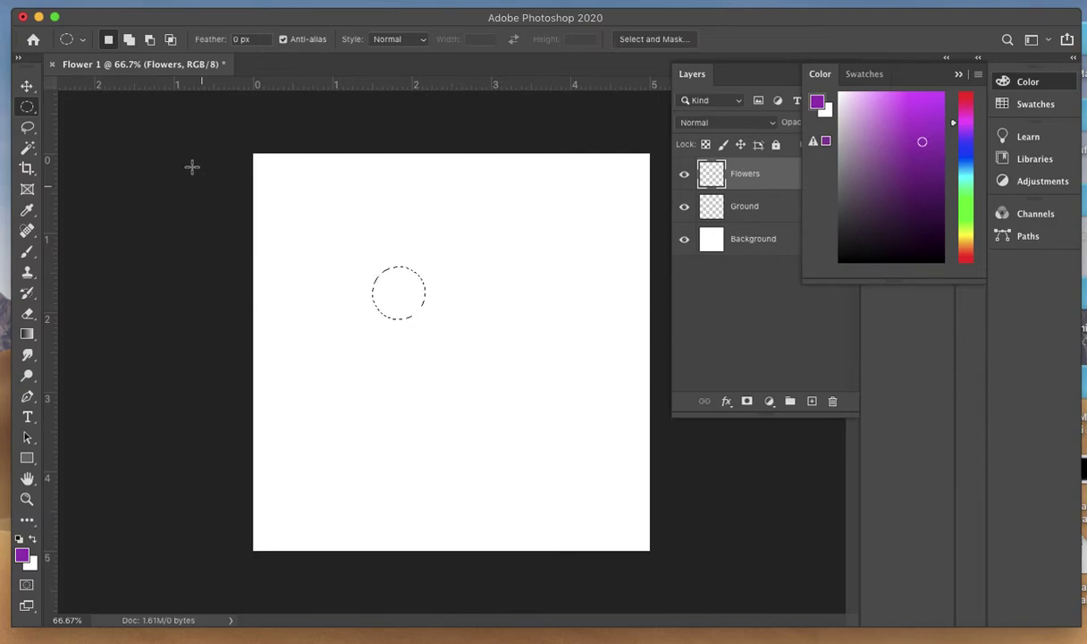
pyautogui.click(143, 0)
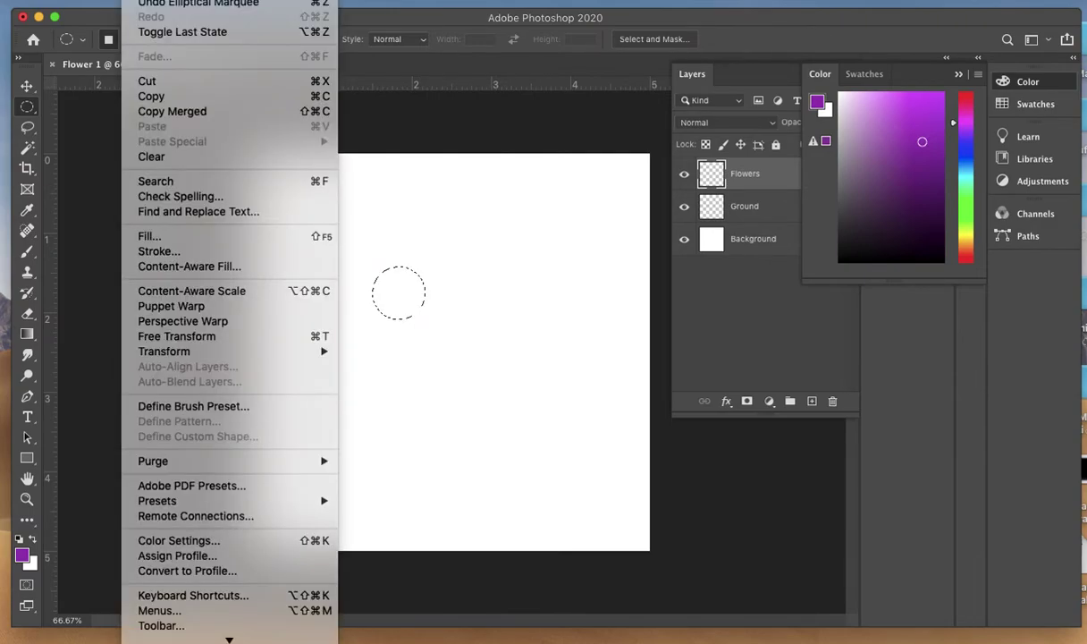
pyautogui.click(180, 239)
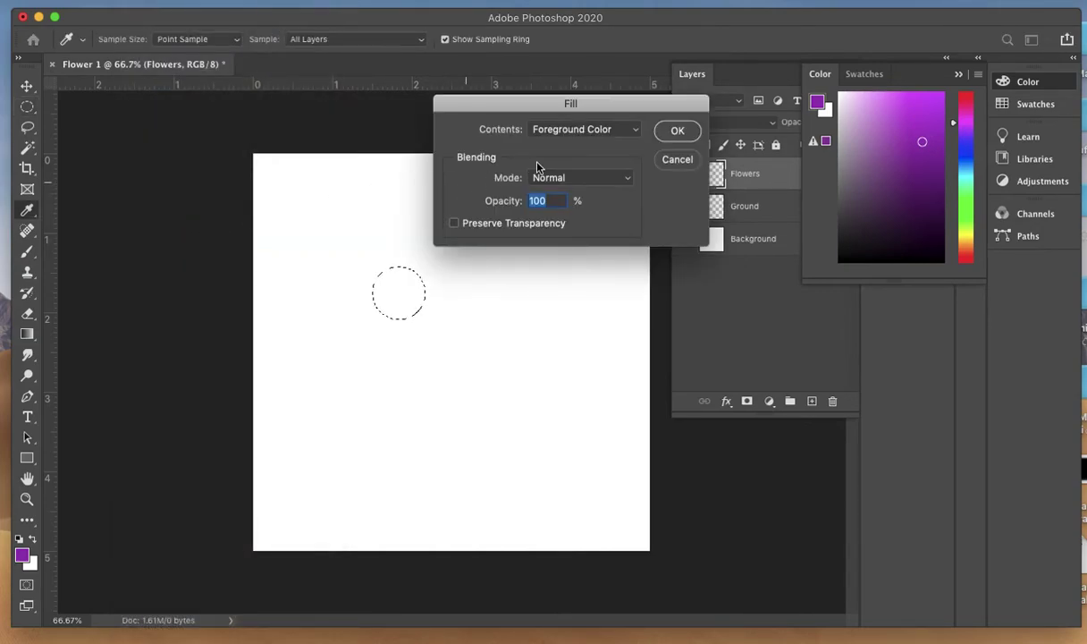
pyautogui.click(604, 133)
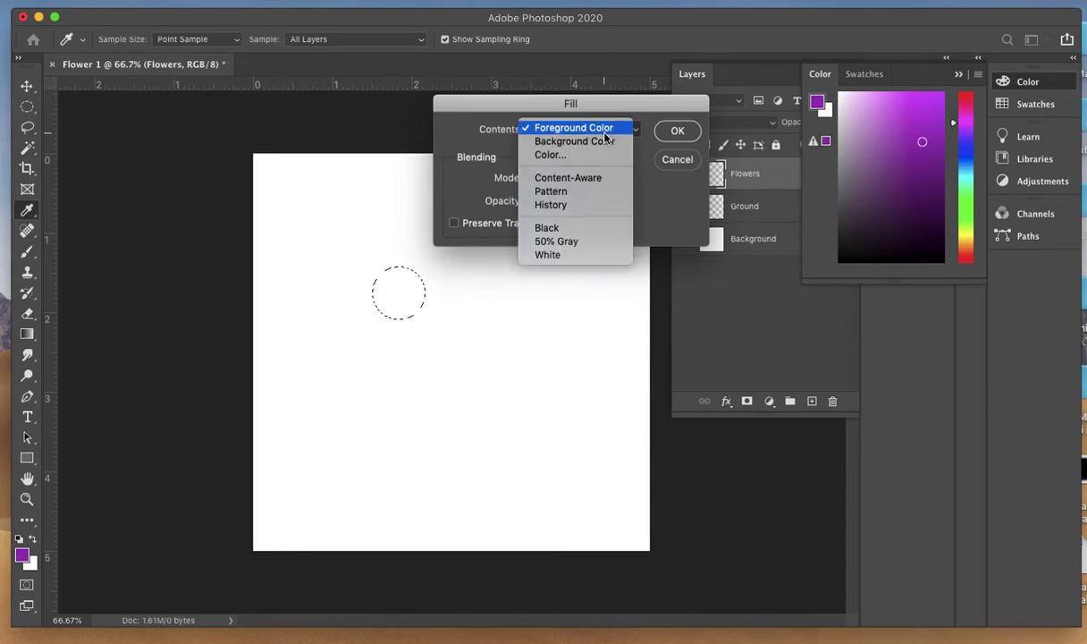
pyautogui.click(604, 130)
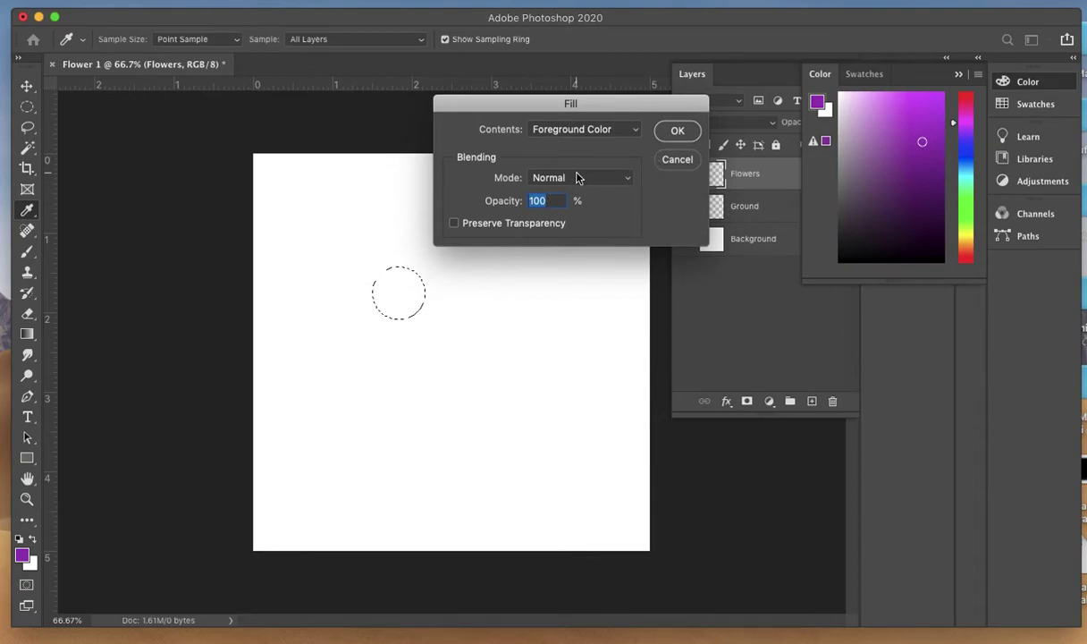
pyautogui.click(677, 131)
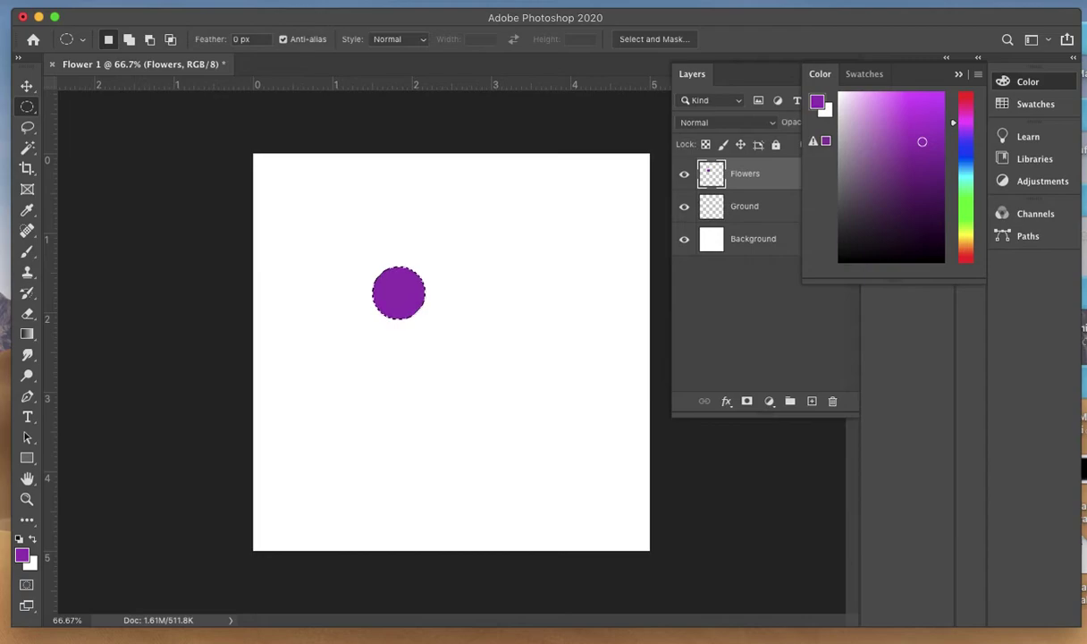
pyautogui.click(299, 0)
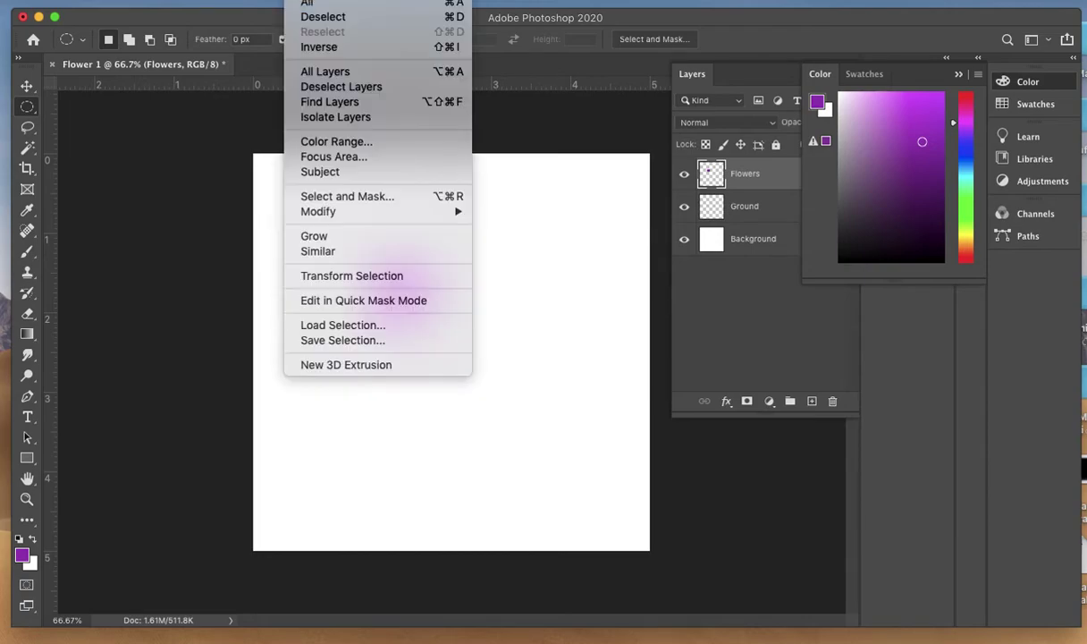
# Deselect the circle and switch to the Brush tool with a Hard Round 30 px tip.
pyautogui.click(315, 17)
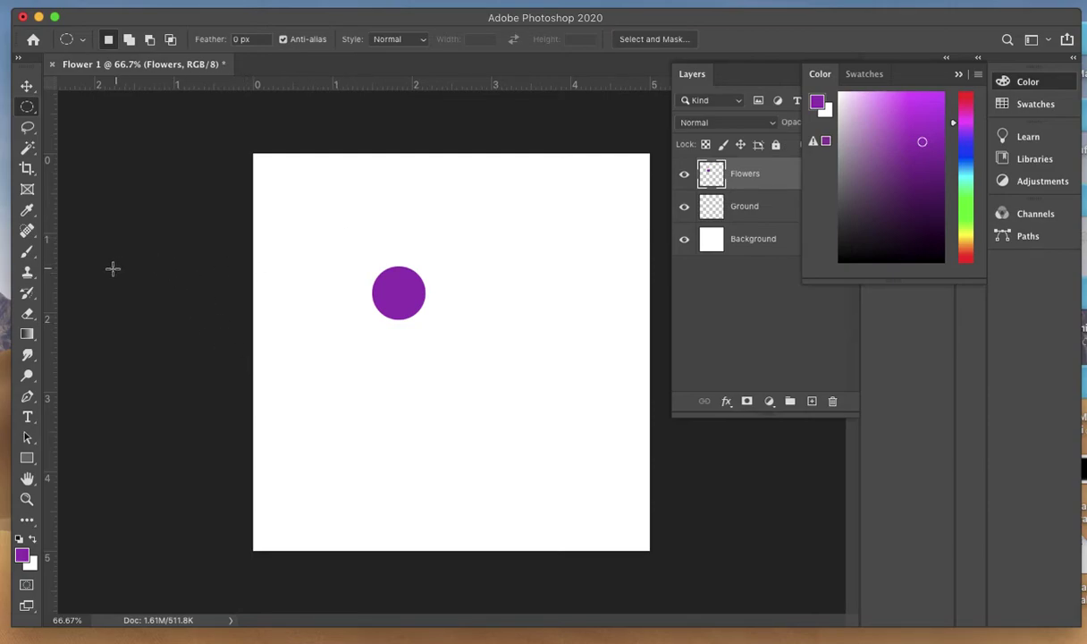
pyautogui.click(27, 255)
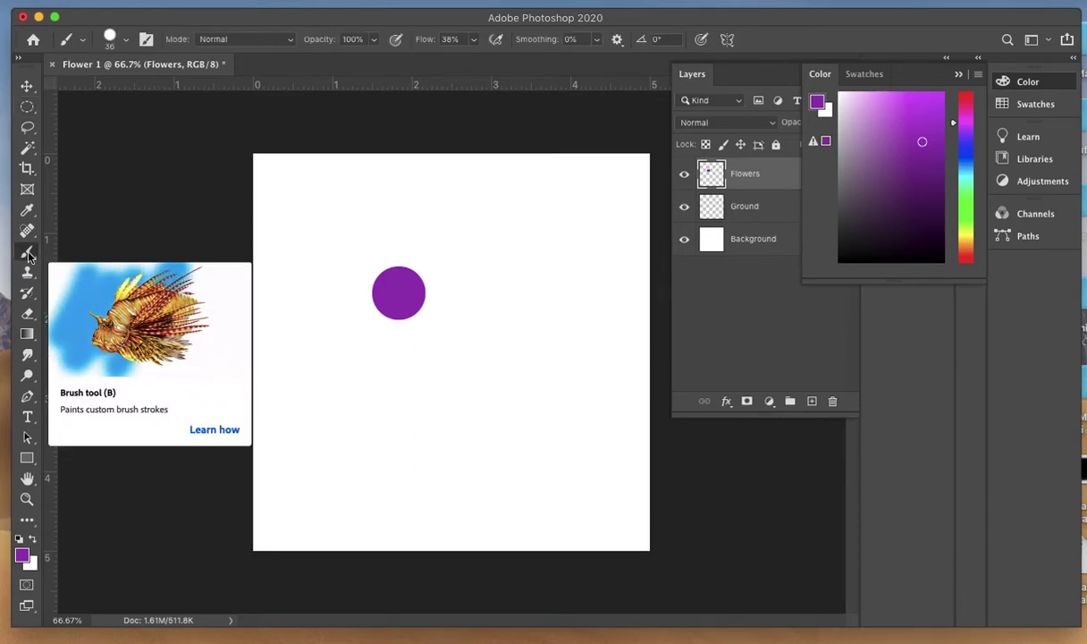
pyautogui.click(111, 42)
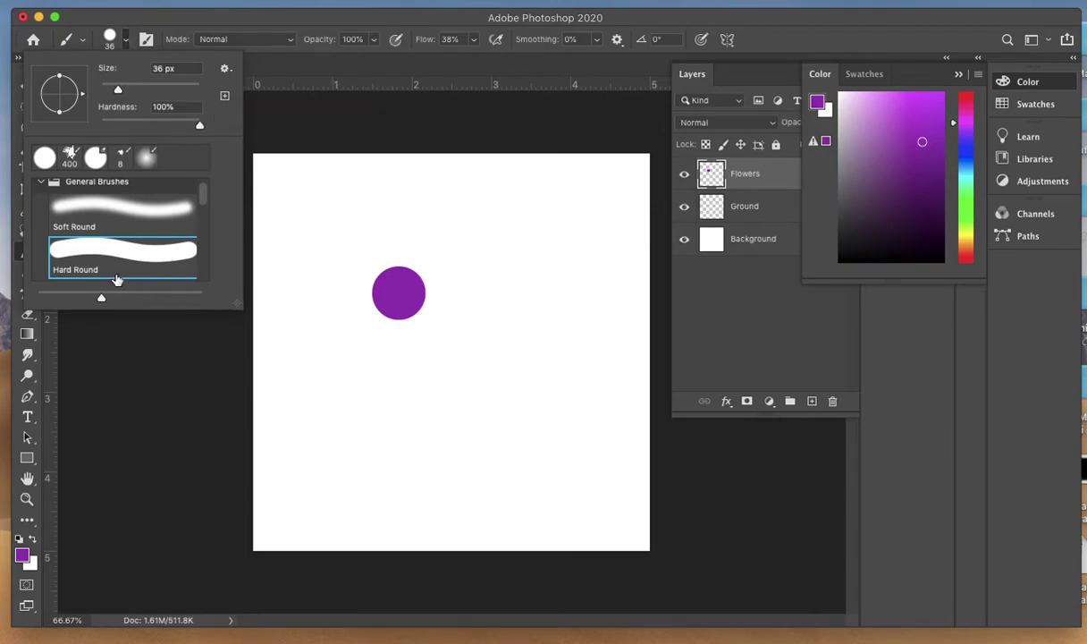
pyautogui.moveTo(202, 202)
pyautogui.mouseDown()
pyautogui.moveTo(198, 265)
pyautogui.moveTo(200, 194)
pyautogui.mouseUp()
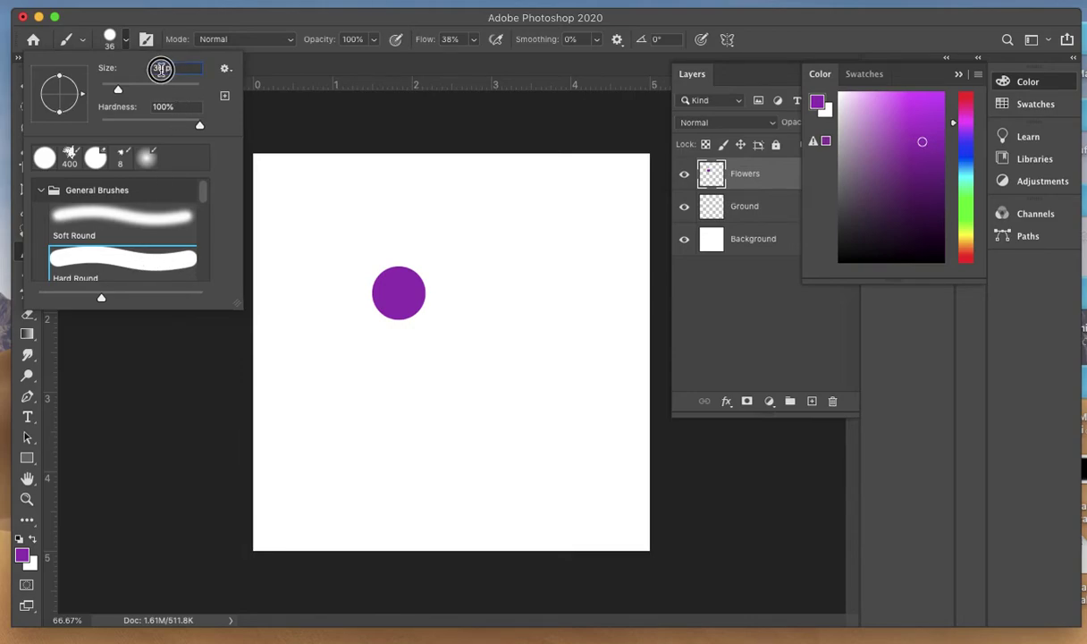
pyautogui.doubleClick(156, 69)
pyautogui.write('330')
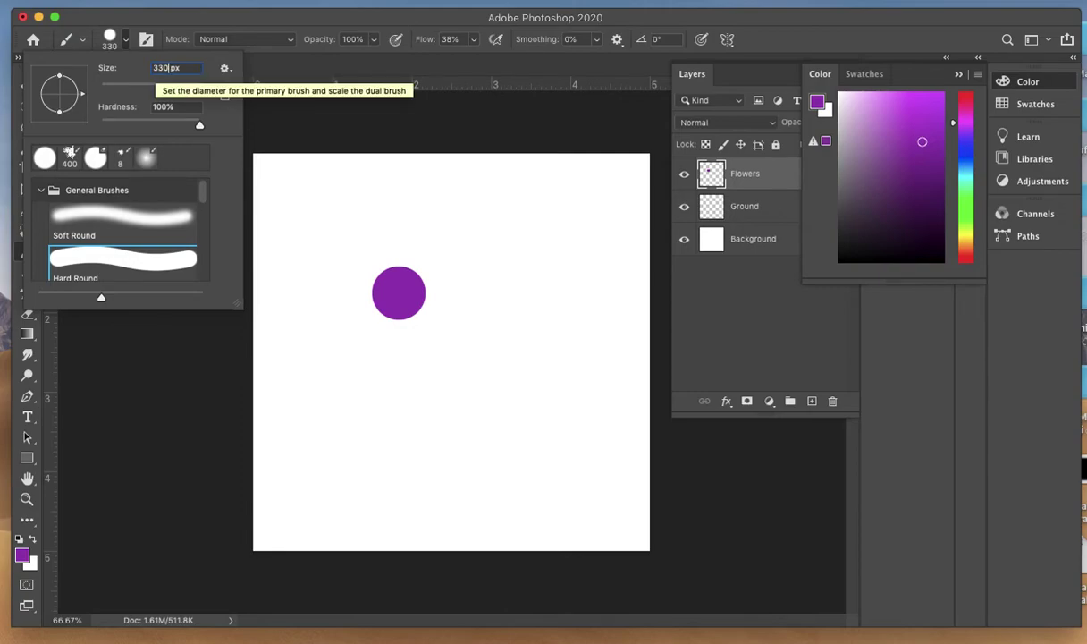
pyautogui.press('BackSpace')
pyautogui.press('BackSpace')
pyautogui.press('BackSpace')
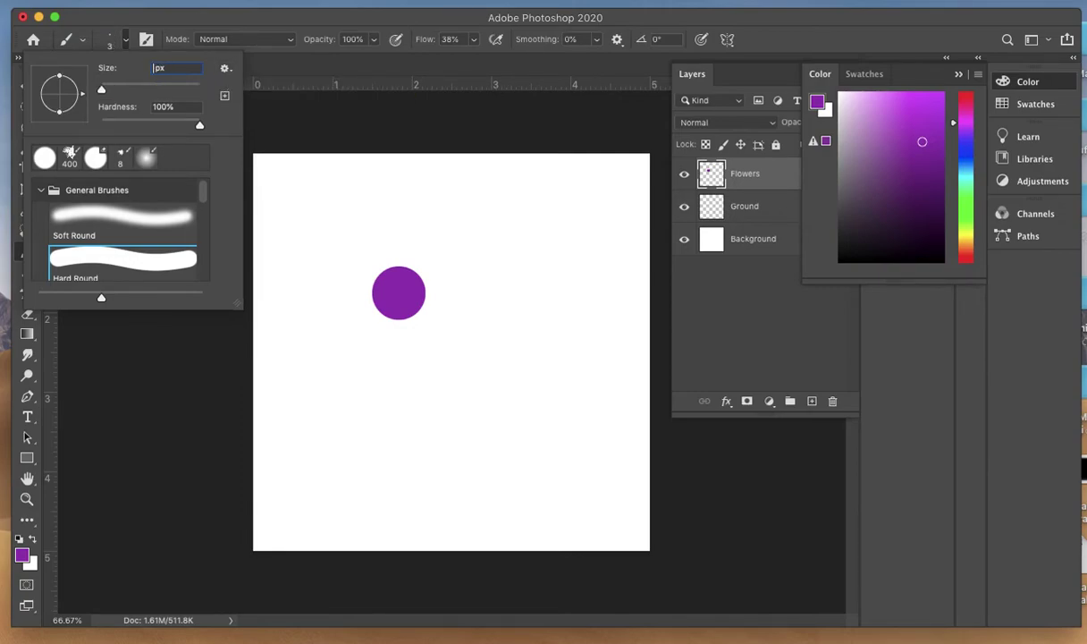
pyautogui.write('30')
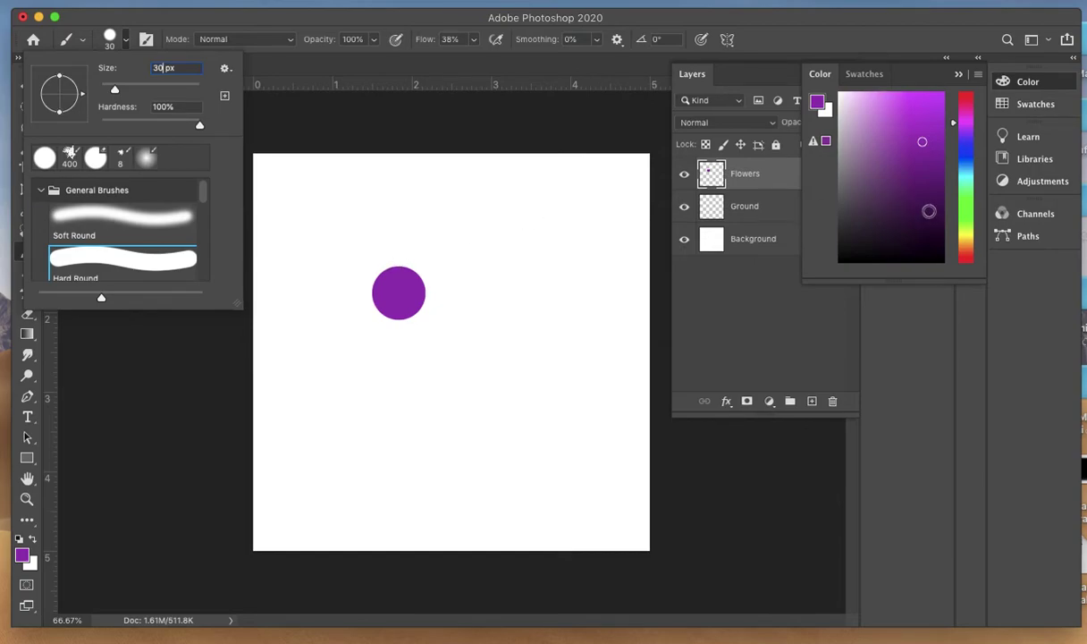
# Choose a bright olive yellow and paint four petal outlines around the purple circle.
pyautogui.click(965, 237)
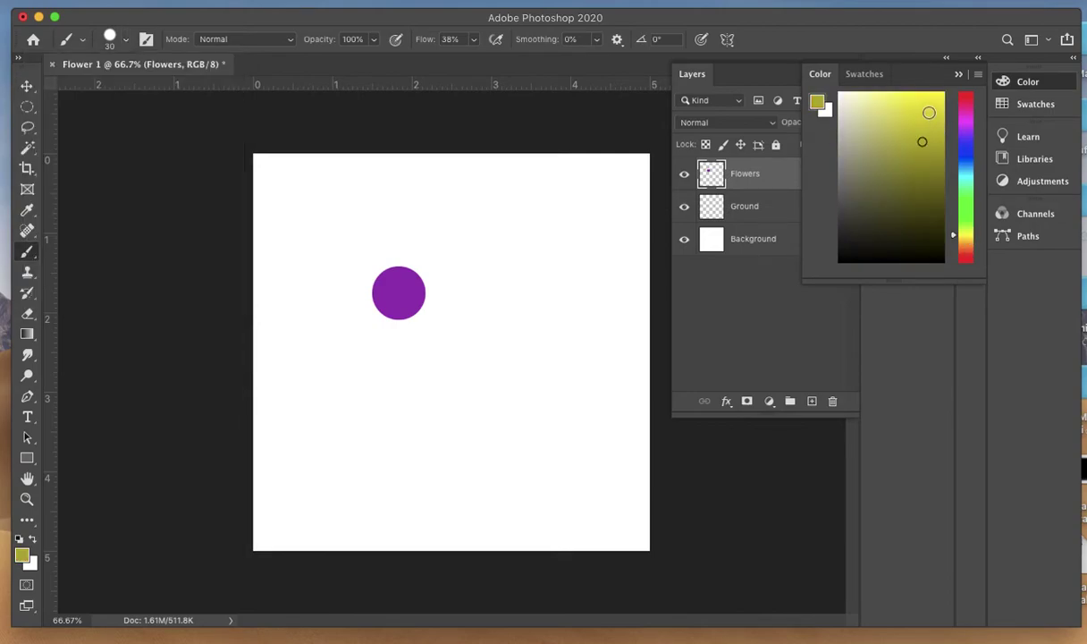
pyautogui.click(929, 112)
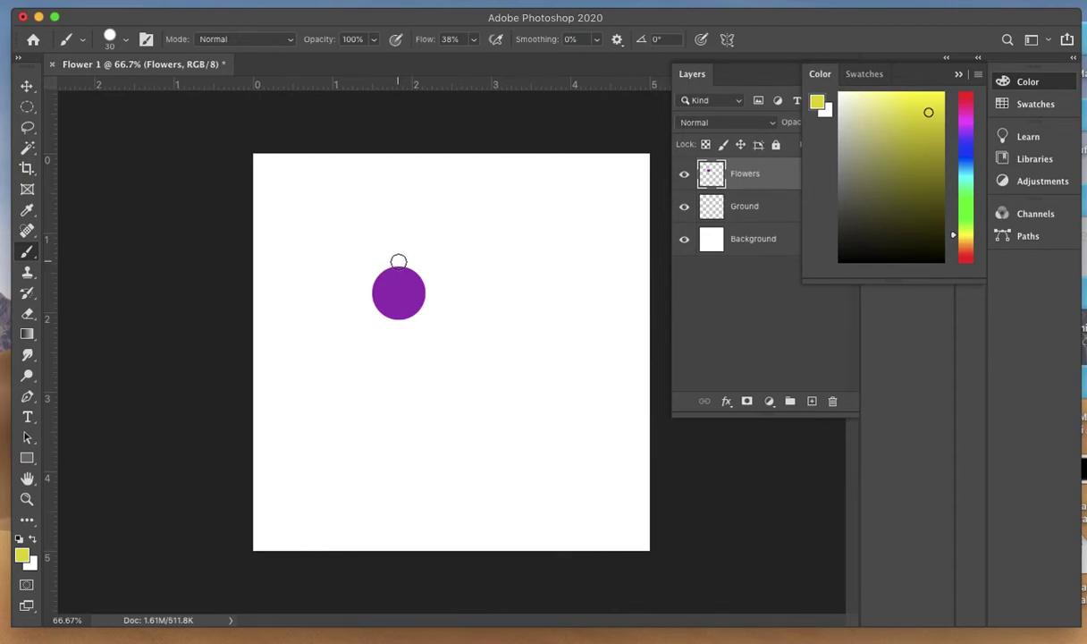
pyautogui.moveTo(399, 261)
pyautogui.mouseDown()
pyautogui.moveTo(398, 245)
pyautogui.moveTo(424, 228)
pyautogui.moveTo(461, 238)
pyautogui.moveTo(464, 275)
pyautogui.moveTo(432, 294)
pyautogui.moveTo(442, 301)
pyautogui.moveTo(438, 340)
pyautogui.moveTo(394, 343)
pyautogui.moveTo(388, 321)
pyautogui.moveTo(341, 318)
pyautogui.moveTo(337, 275)
pyautogui.moveTo(369, 258)
pyautogui.moveTo(408, 267)
pyautogui.mouseUp()
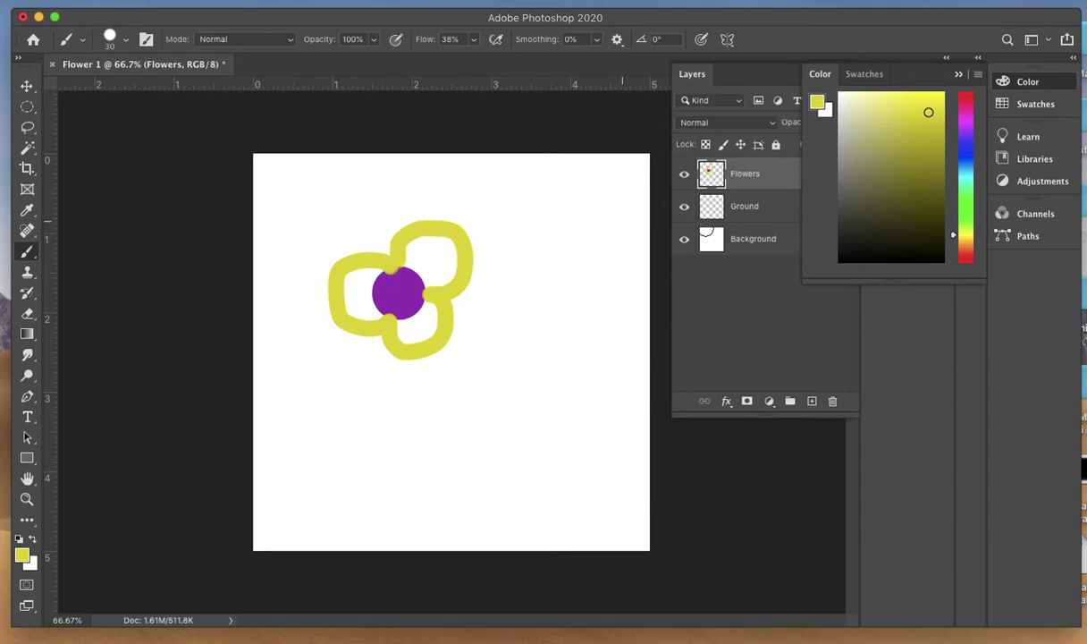
# Switch to dark green and brush leaves at upper left and lower right, each with a vein dab.
pyautogui.click(967, 216)
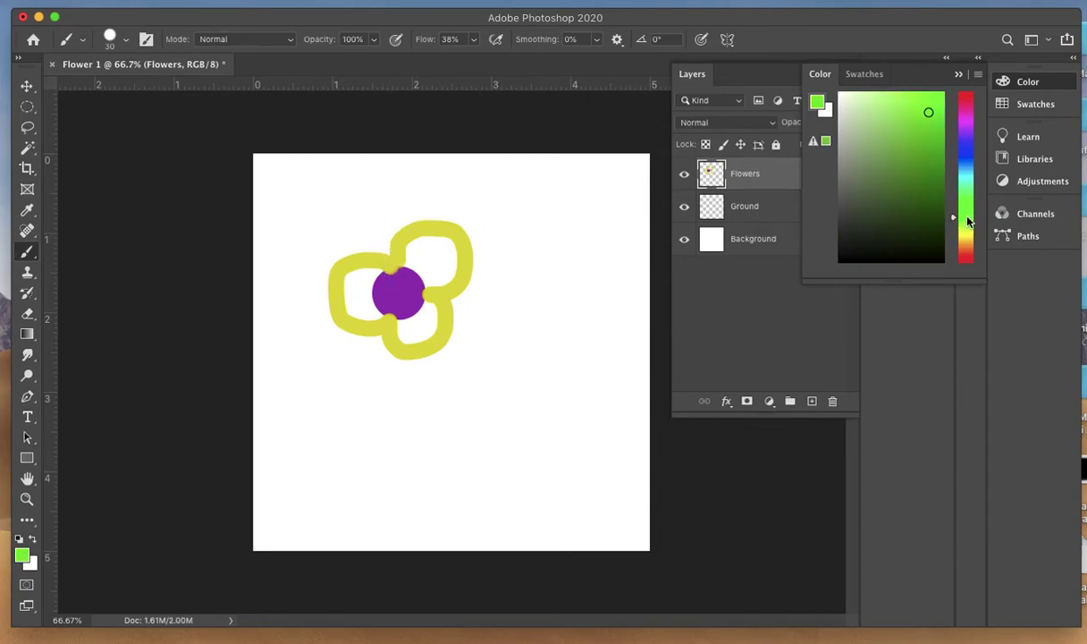
pyautogui.click(939, 162)
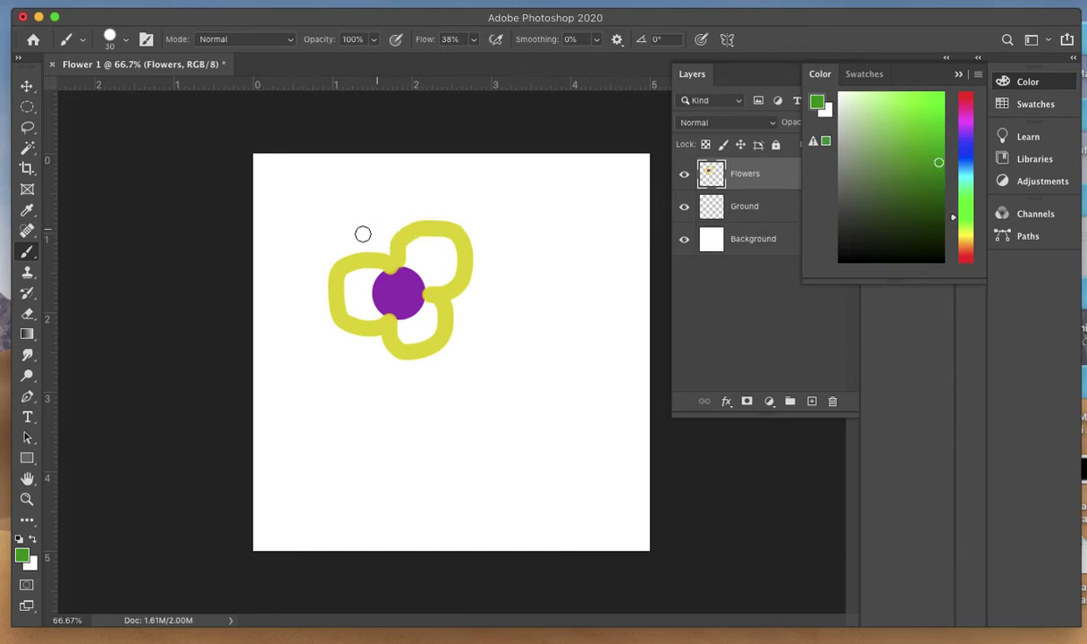
pyautogui.moveTo(354, 256)
pyautogui.mouseDown()
pyautogui.moveTo(349, 182)
pyautogui.moveTo(407, 224)
pyautogui.mouseUp()
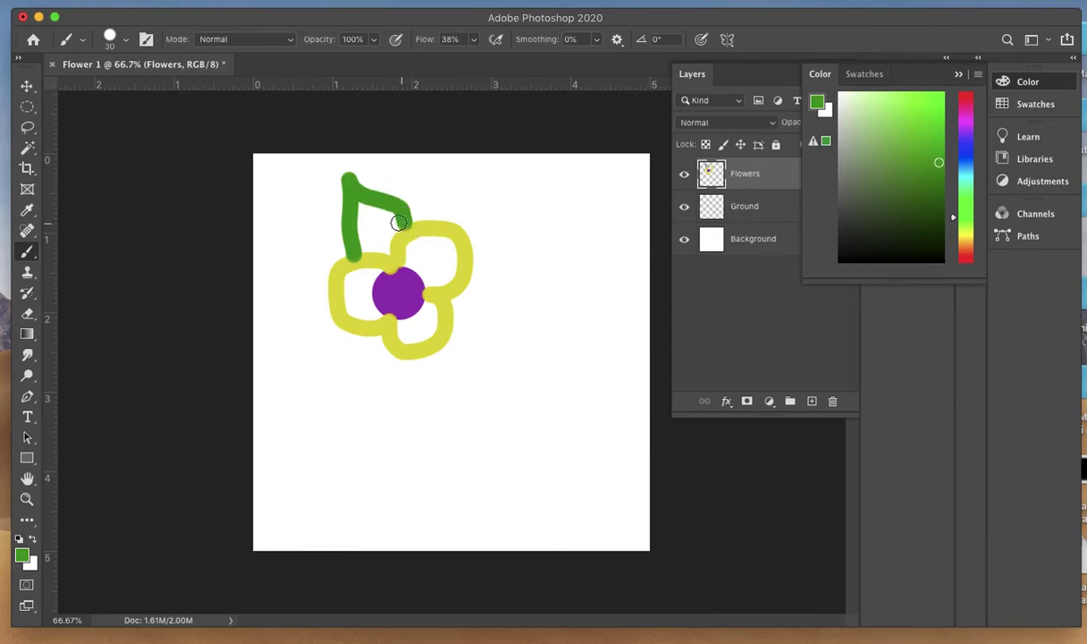
pyautogui.click(379, 236)
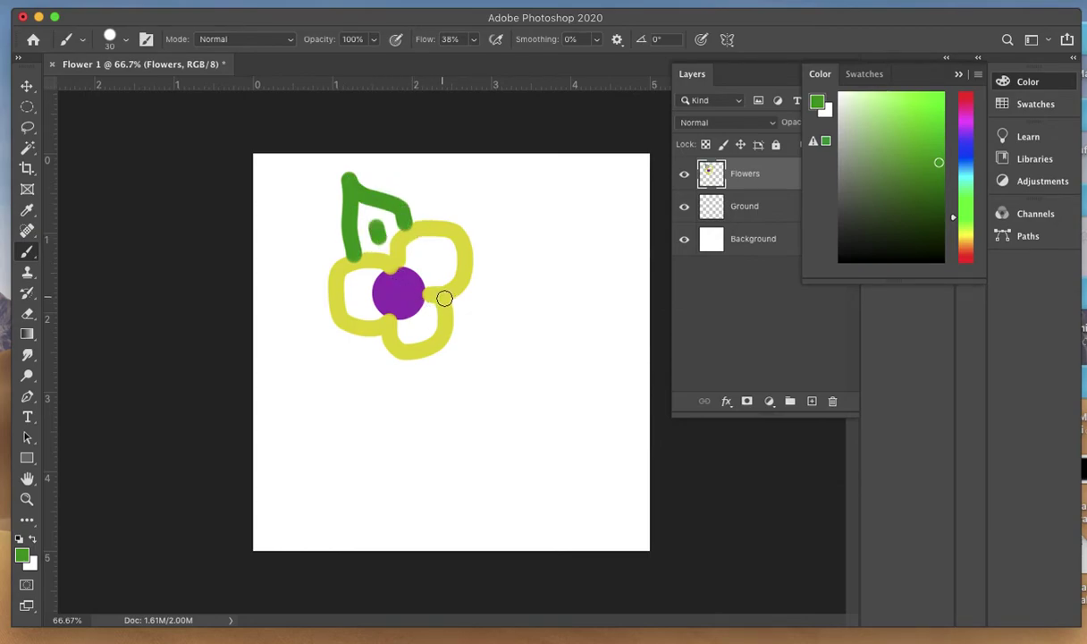
pyautogui.moveTo(444, 297)
pyautogui.mouseDown()
pyautogui.moveTo(516, 363)
pyautogui.moveTo(484, 376)
pyautogui.moveTo(432, 357)
pyautogui.mouseUp()
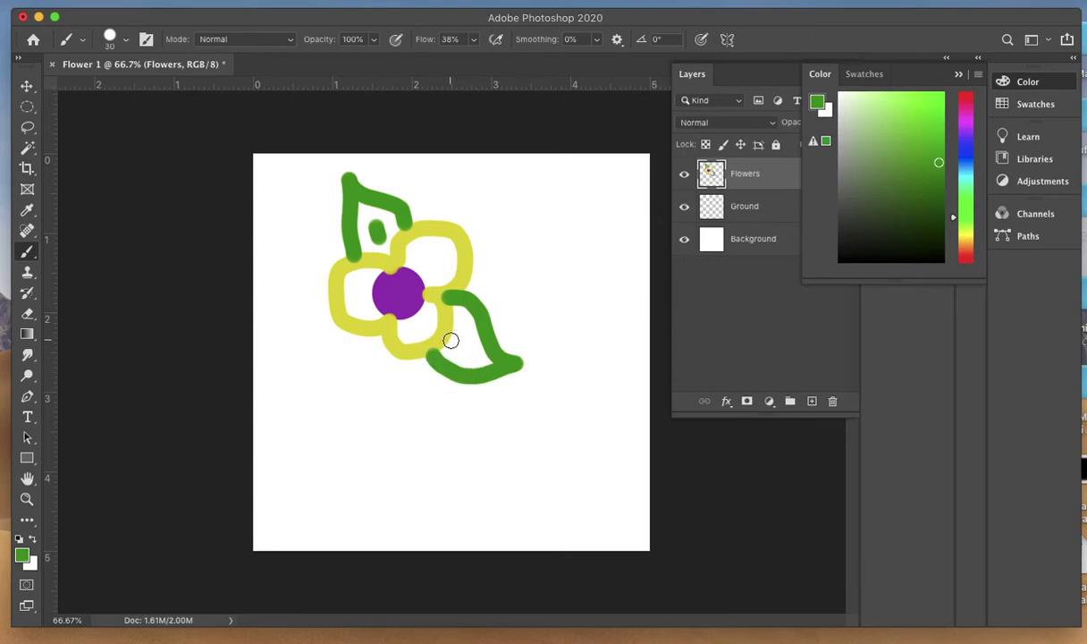
pyautogui.click(451, 340)
# Drag a rectangular marquee around the flower and both leaves on the Flowers layer.
pyautogui.click(30, 107)
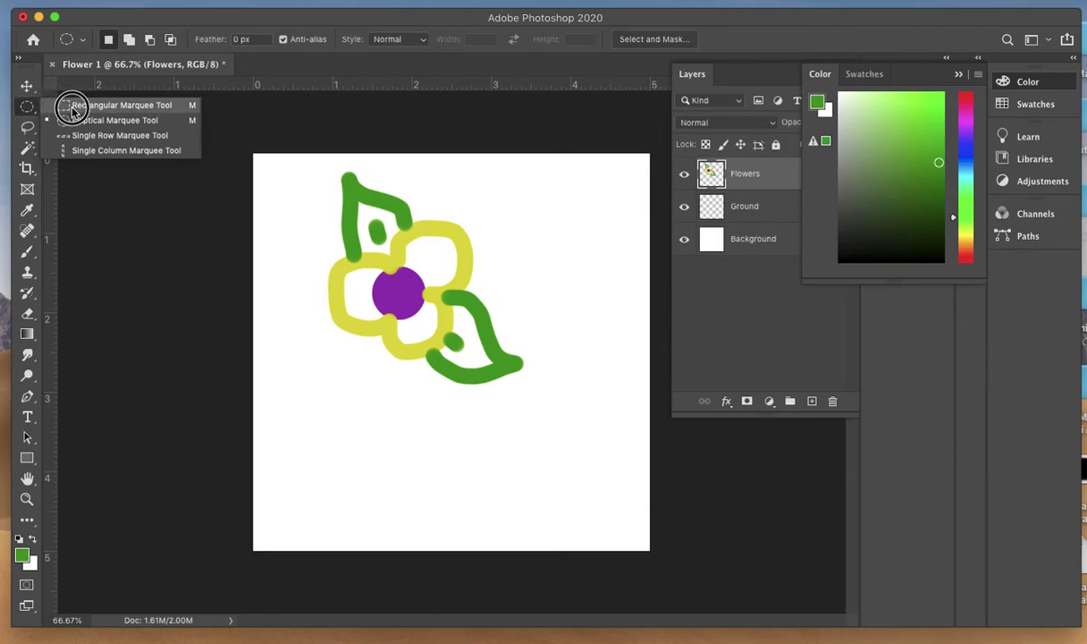
pyautogui.click(73, 107)
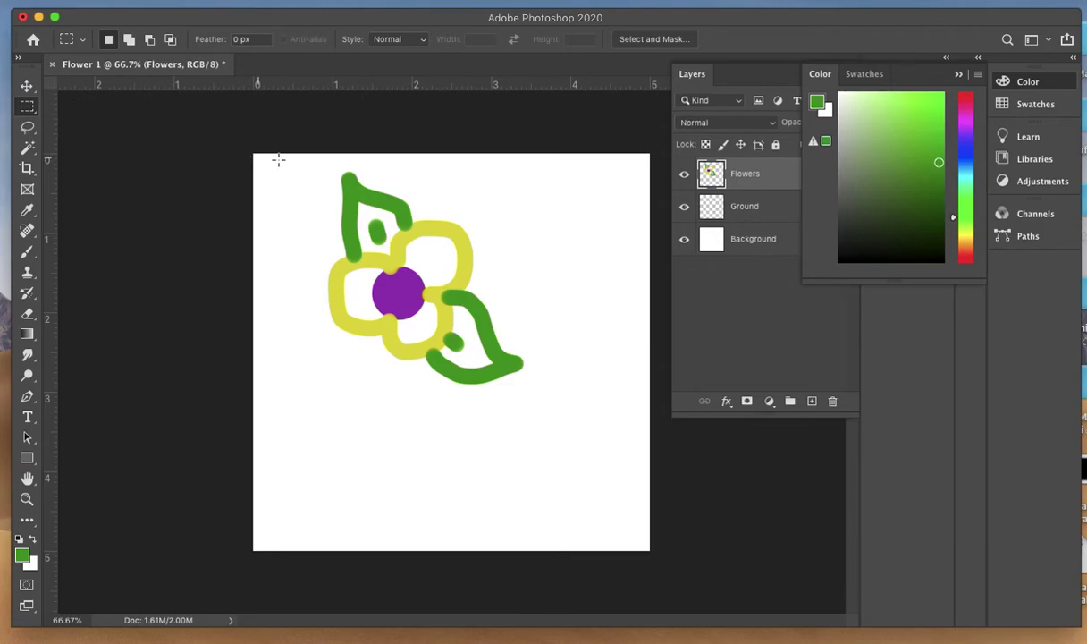
pyautogui.moveTo(278, 159); pyautogui.dragTo(546, 402)
pyautogui.click(147, 0)
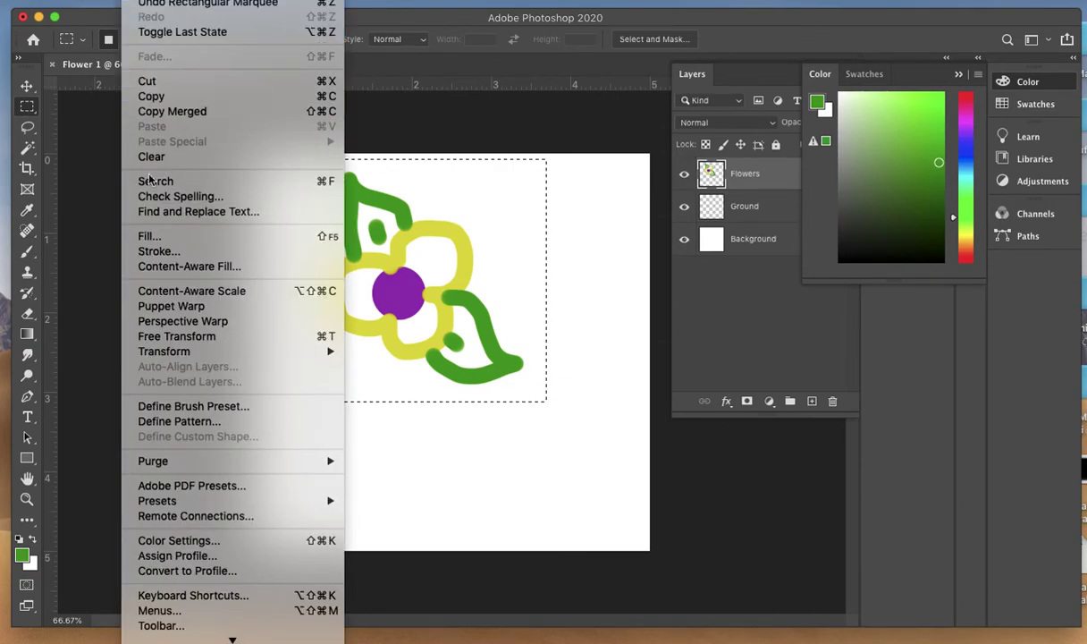
pyautogui.moveTo(149, 353)
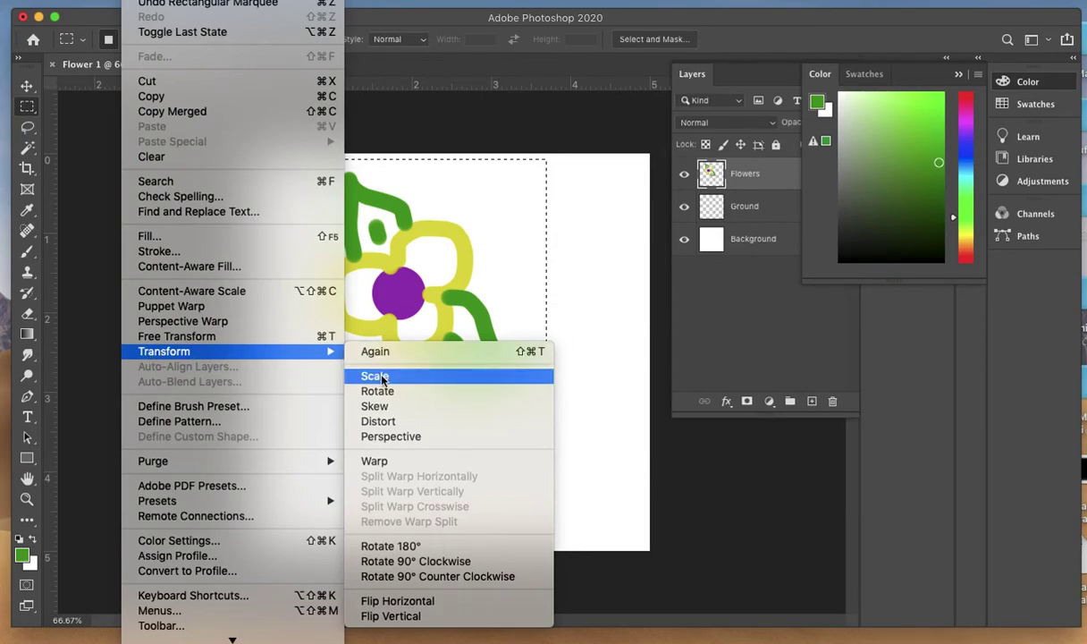
# Scale the selected flower down to 62.96% with Edit > Transform > Scale and commit it.
pyautogui.click(377, 376)
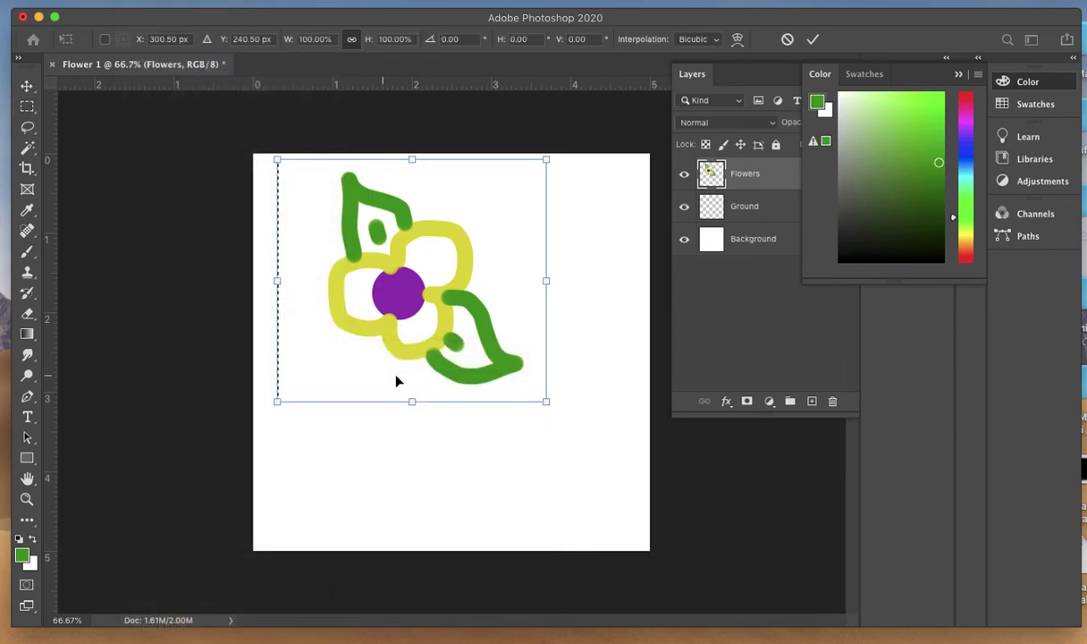
pyautogui.click(548, 404)
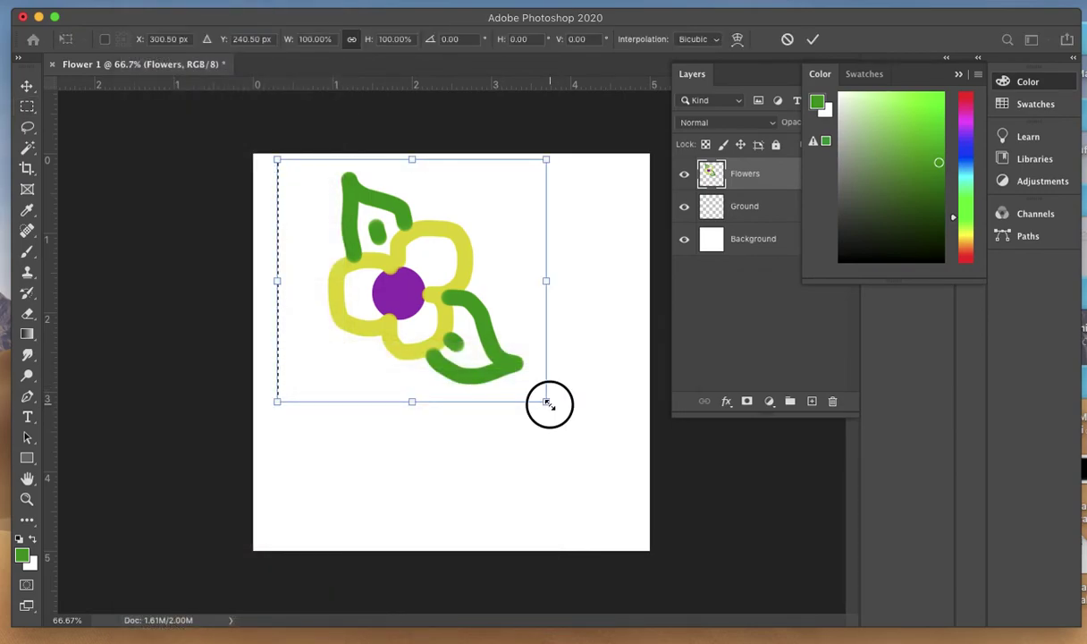
pyautogui.moveTo(548, 403); pyautogui.dragTo(463, 304)
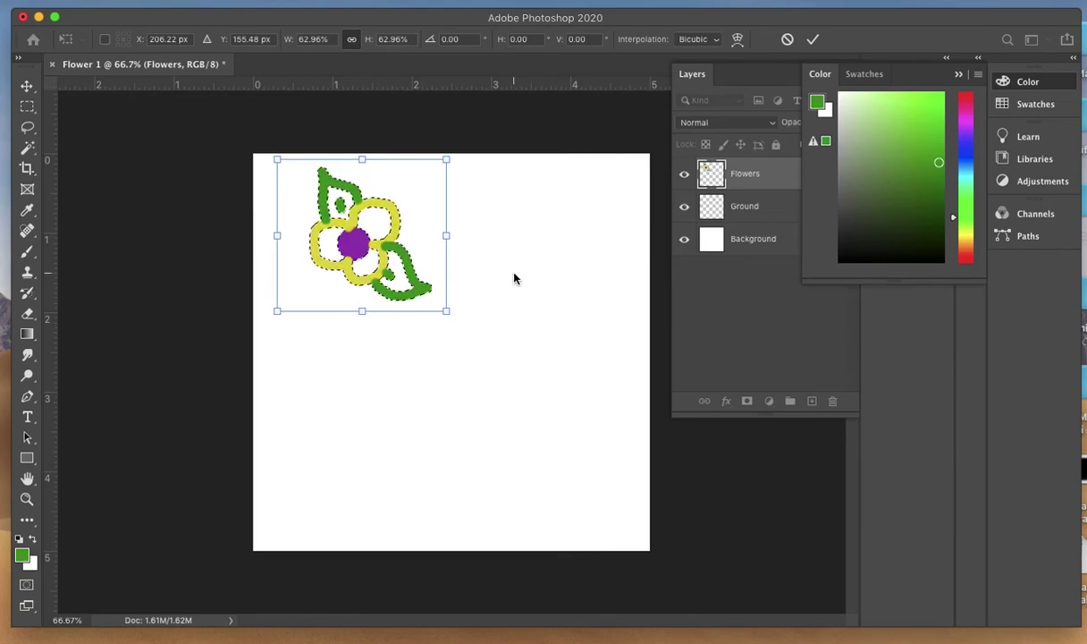
pyautogui.press('Return')
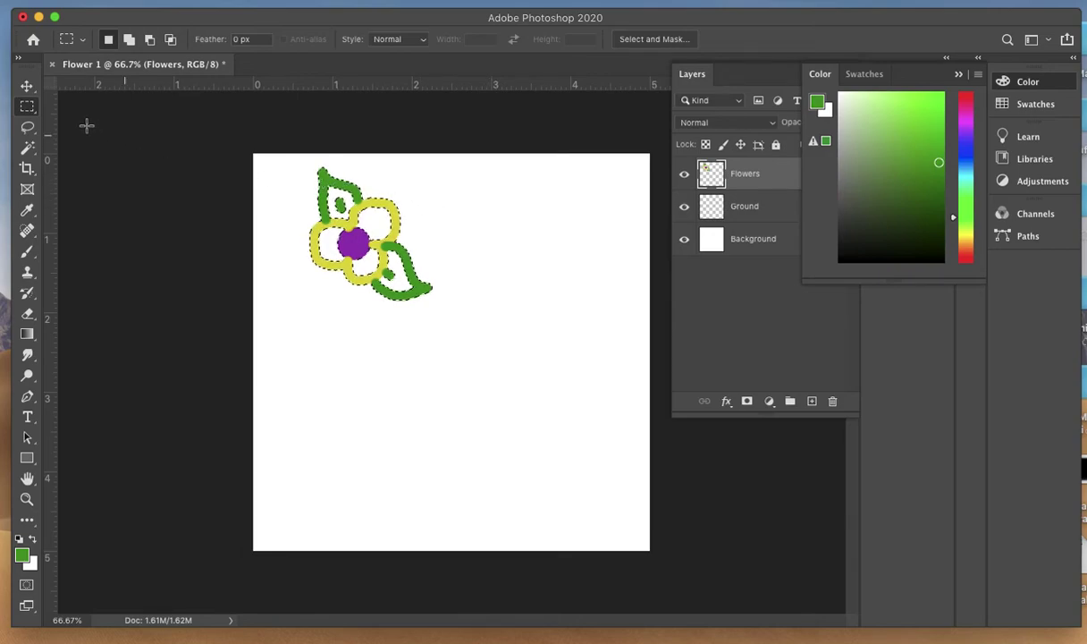
# Drag the selected flower copy down to the bottom centre, then deselect it.
pyautogui.click(27, 88)
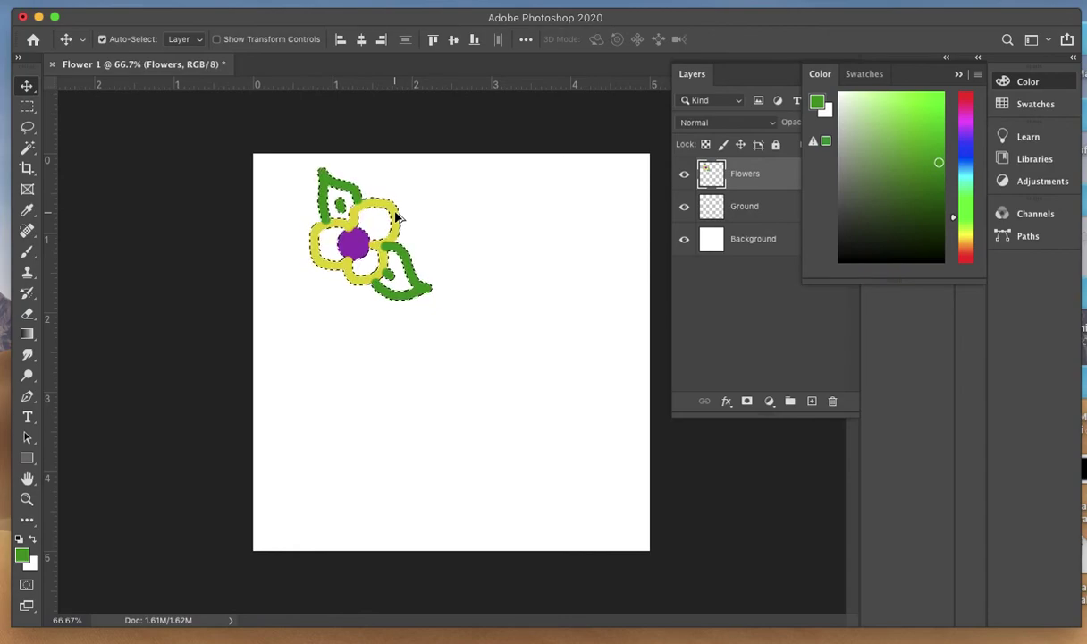
pyautogui.moveTo(398, 216); pyautogui.dragTo(487, 407)
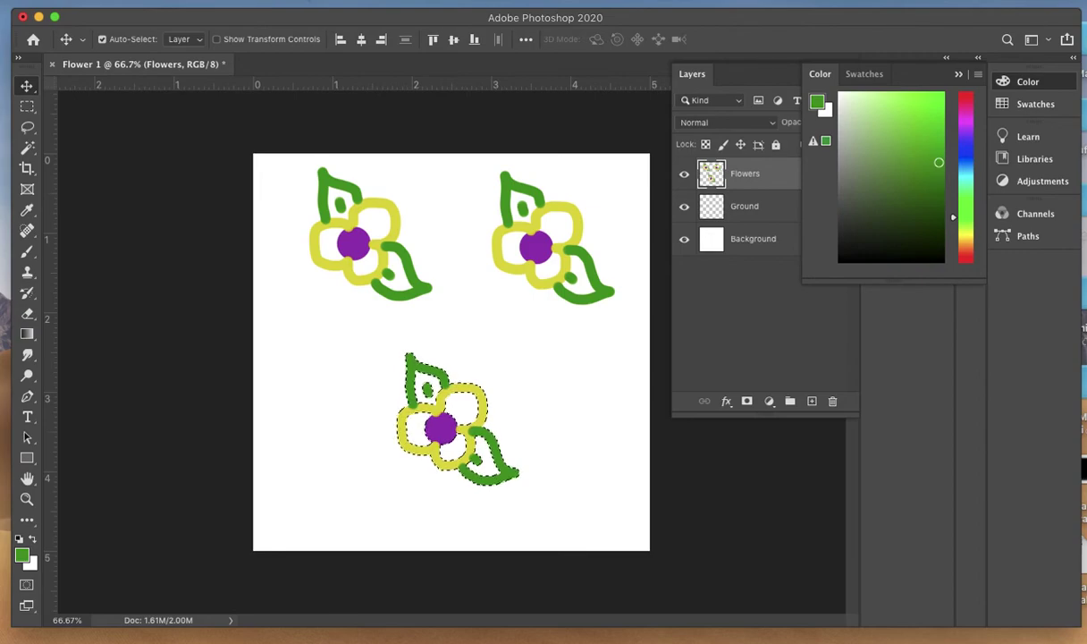
pyautogui.click(273, 0)
pyautogui.click(315, 18)
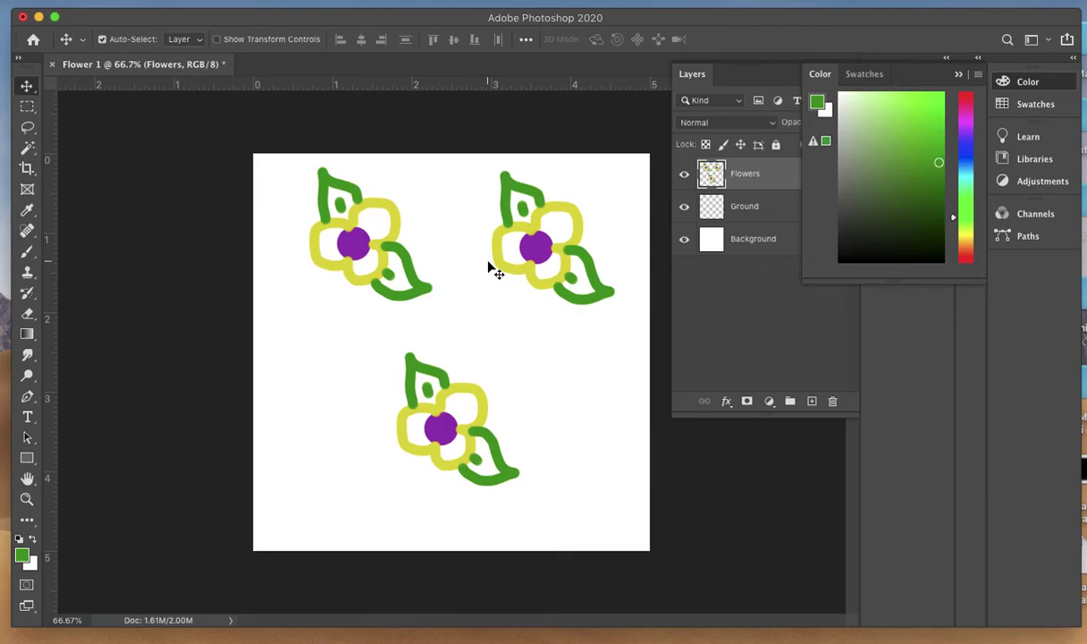
# Rotate the top-right flower about 78° onto its side and nudge it slightly lower.
pyautogui.click(29, 107)
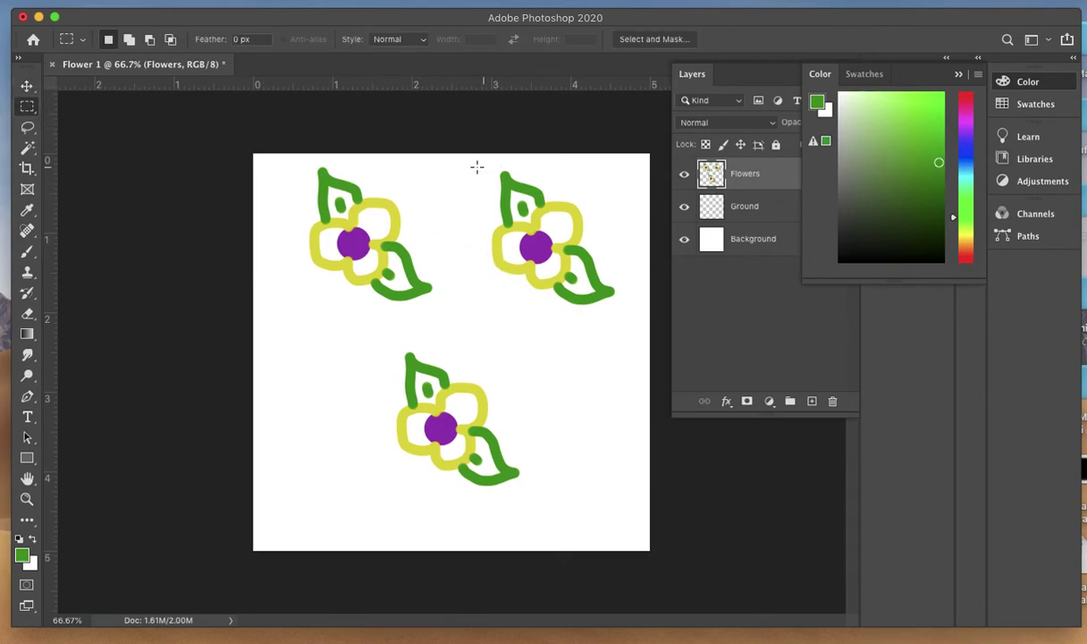
pyautogui.moveTo(454, 159); pyautogui.dragTo(641, 336)
pyautogui.click(147, 0)
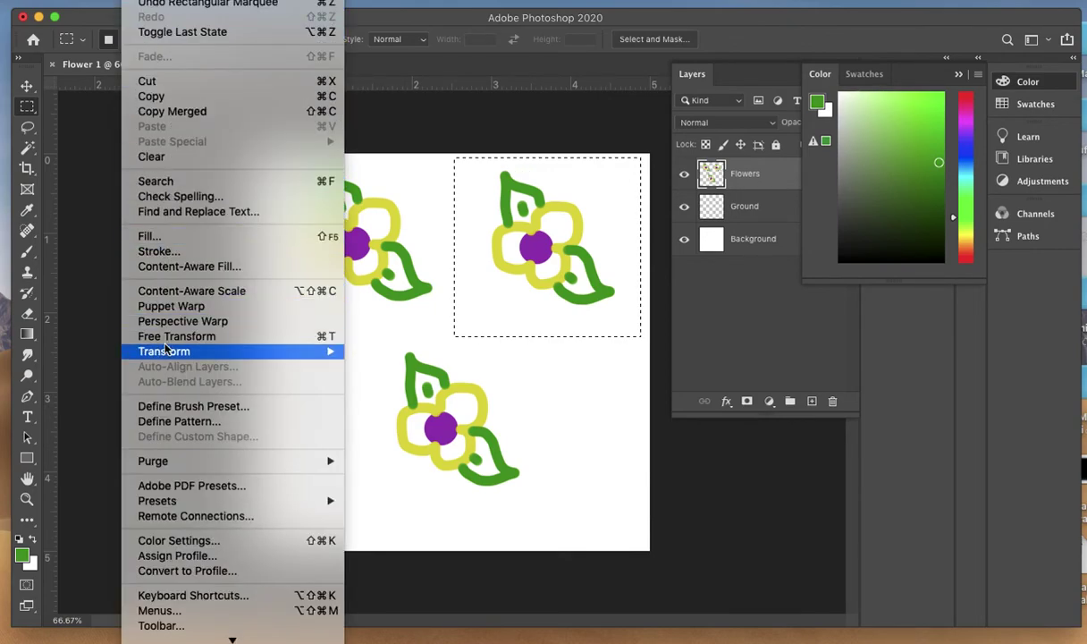
pyautogui.moveTo(165, 353)
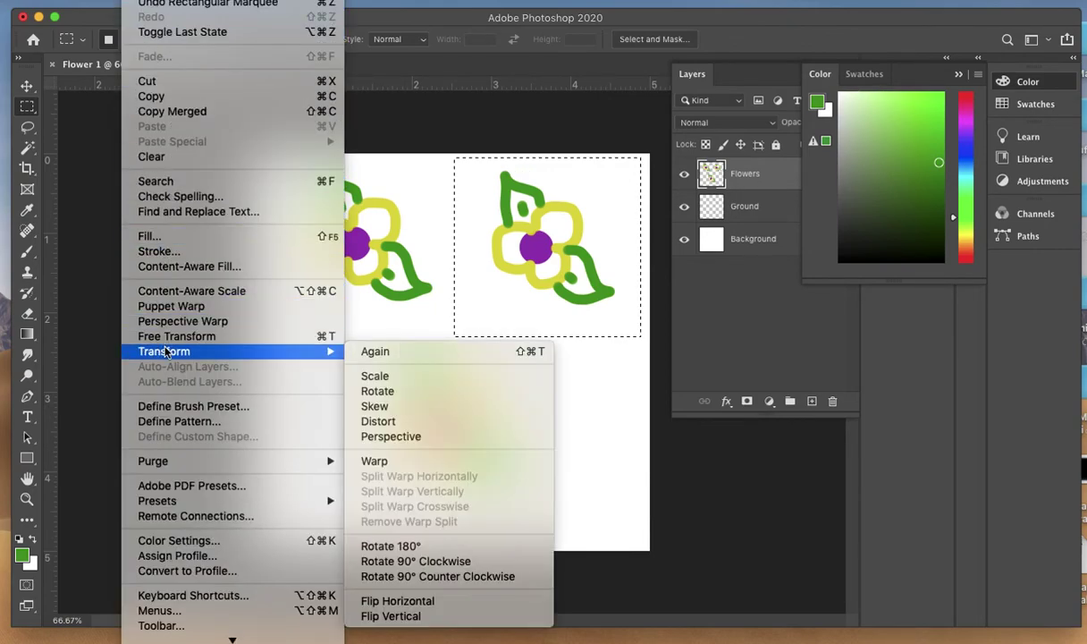
pyautogui.click(378, 391)
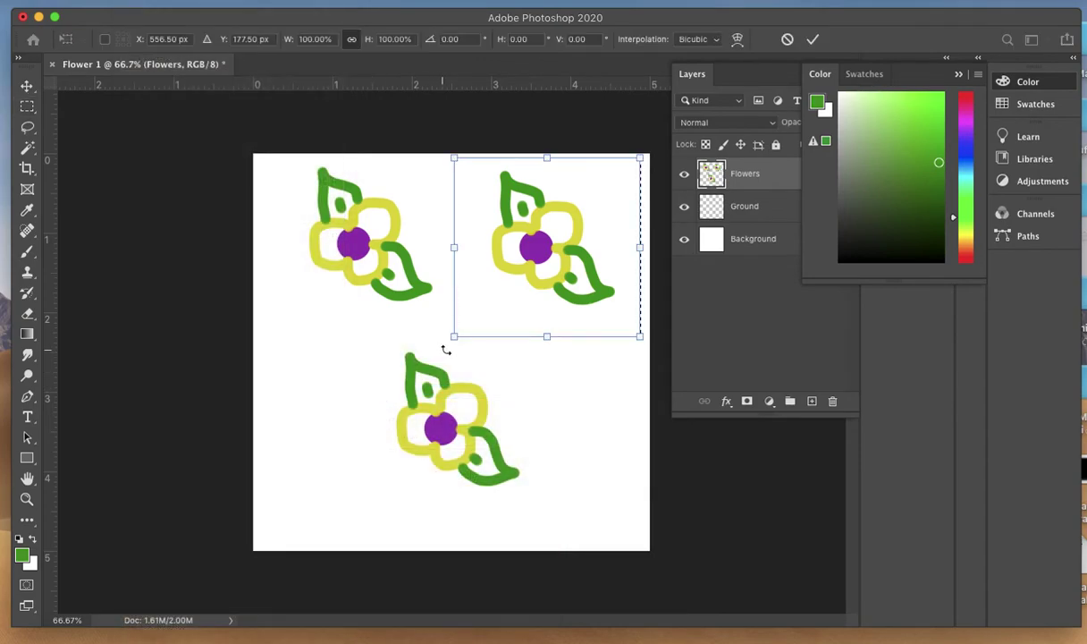
pyautogui.moveTo(455, 341); pyautogui.dragTo(405, 156)
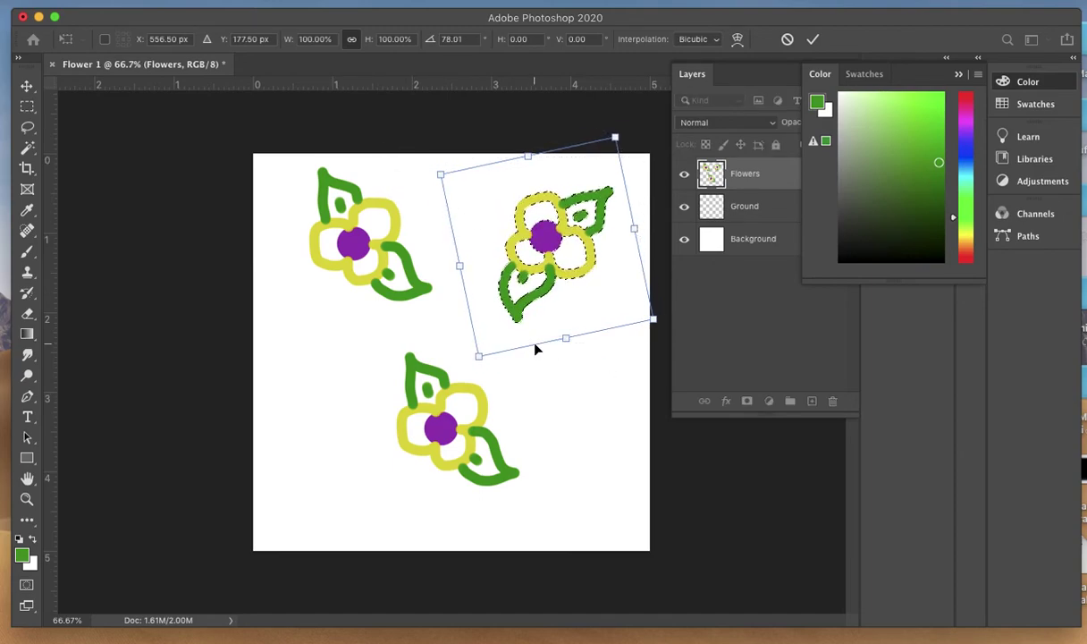
pyautogui.press('Return')
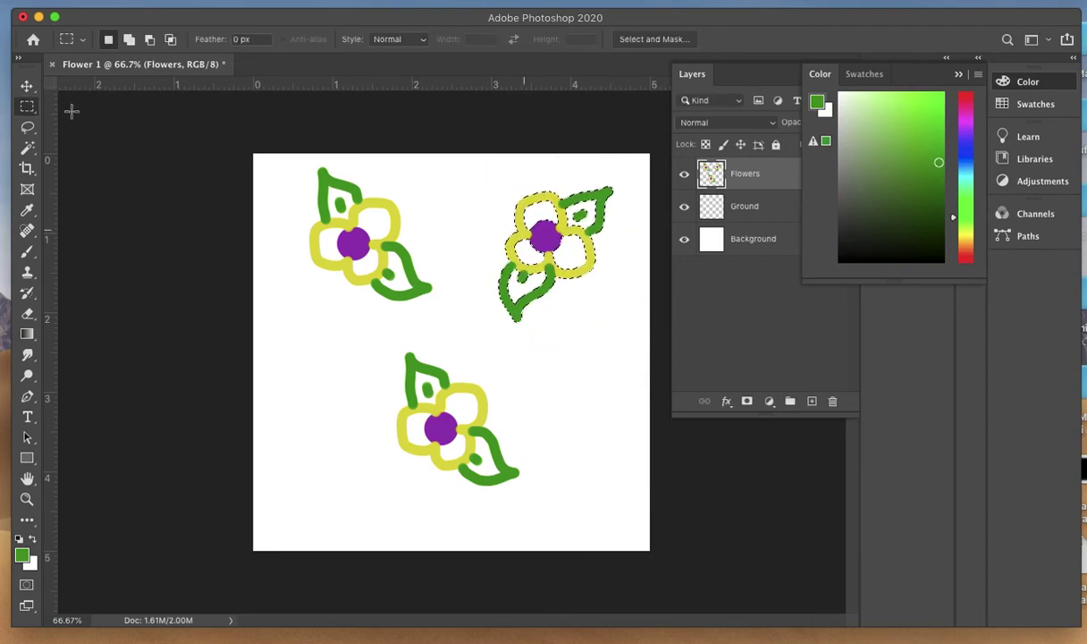
pyautogui.click(28, 86)
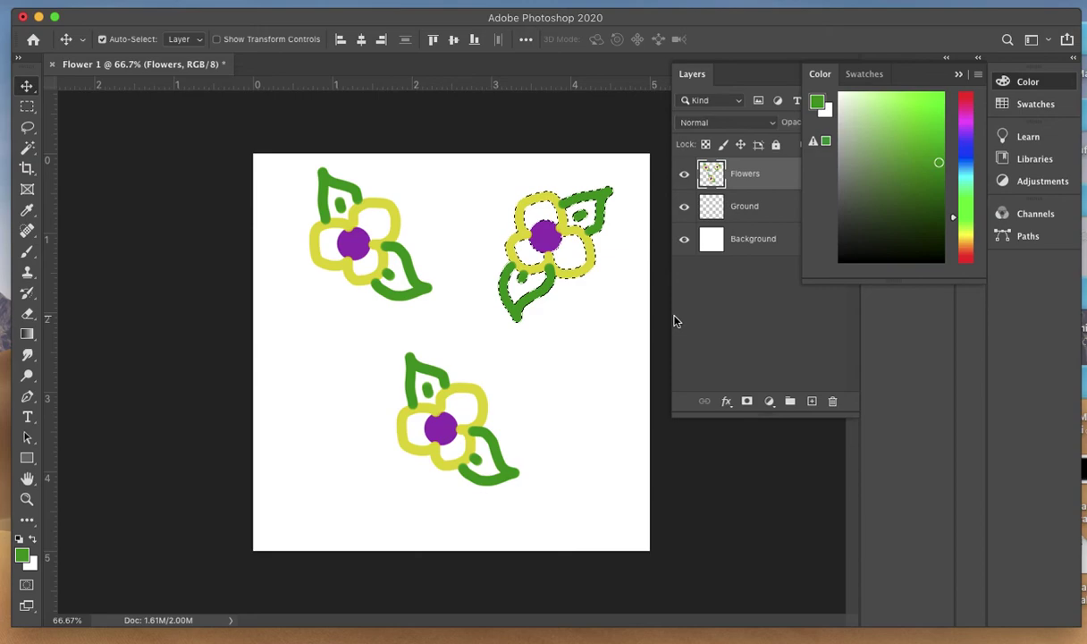
pyautogui.moveTo(585, 274); pyautogui.dragTo(582, 313)
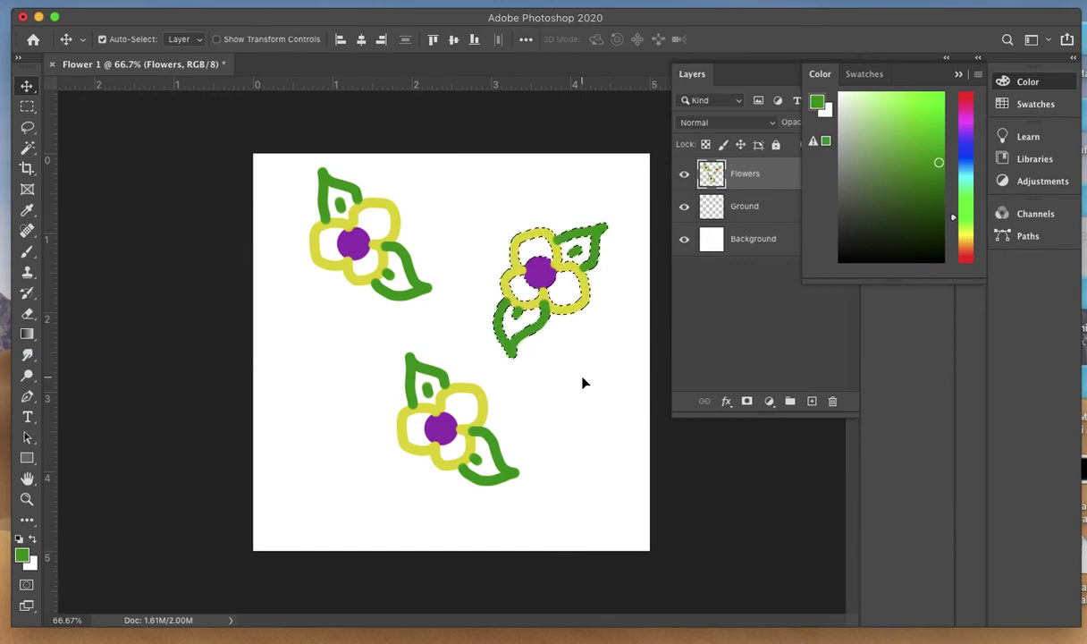
# Deselect the rotated flower, then select the entire canvas on the Ground layer.
pyautogui.press('super')
pyautogui.press('super+d')
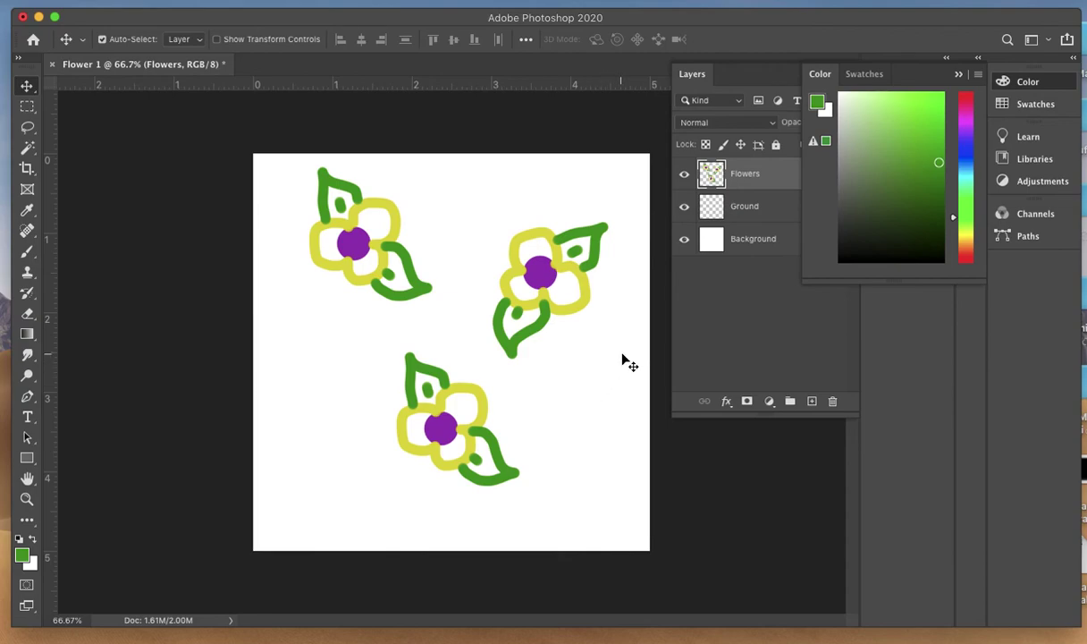
pyautogui.click(755, 210)
pyautogui.click(756, 210)
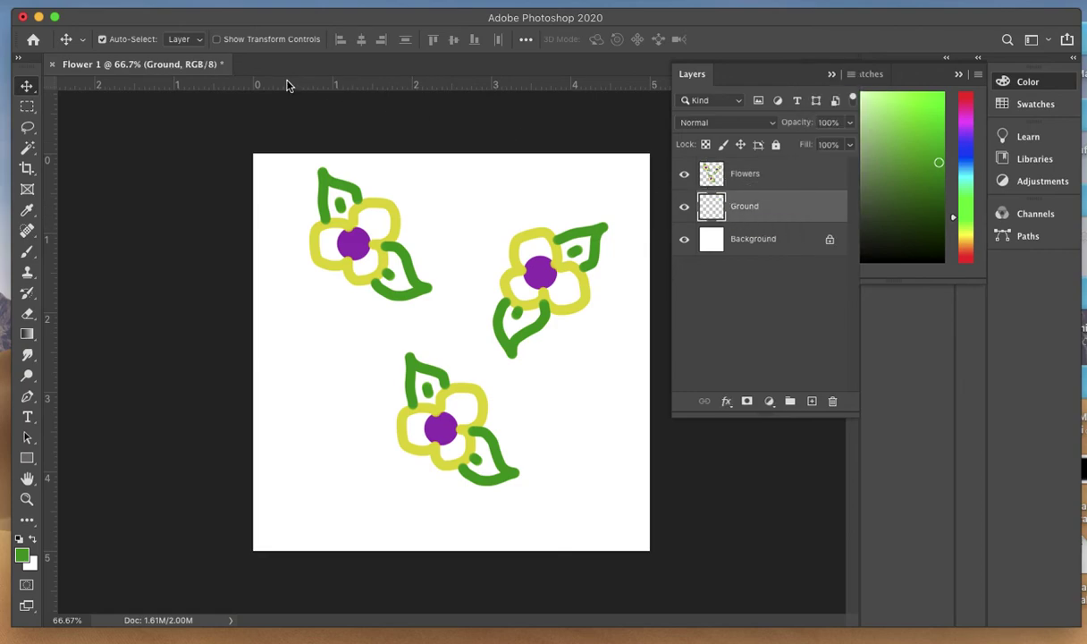
pyautogui.click(309, 0)
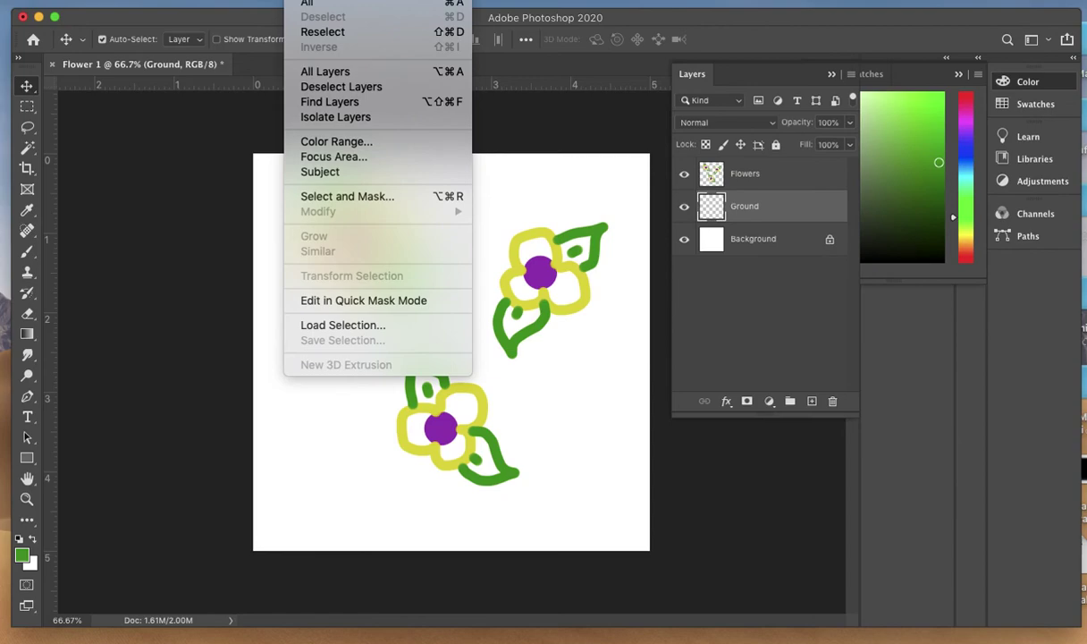
pyautogui.click(305, 3)
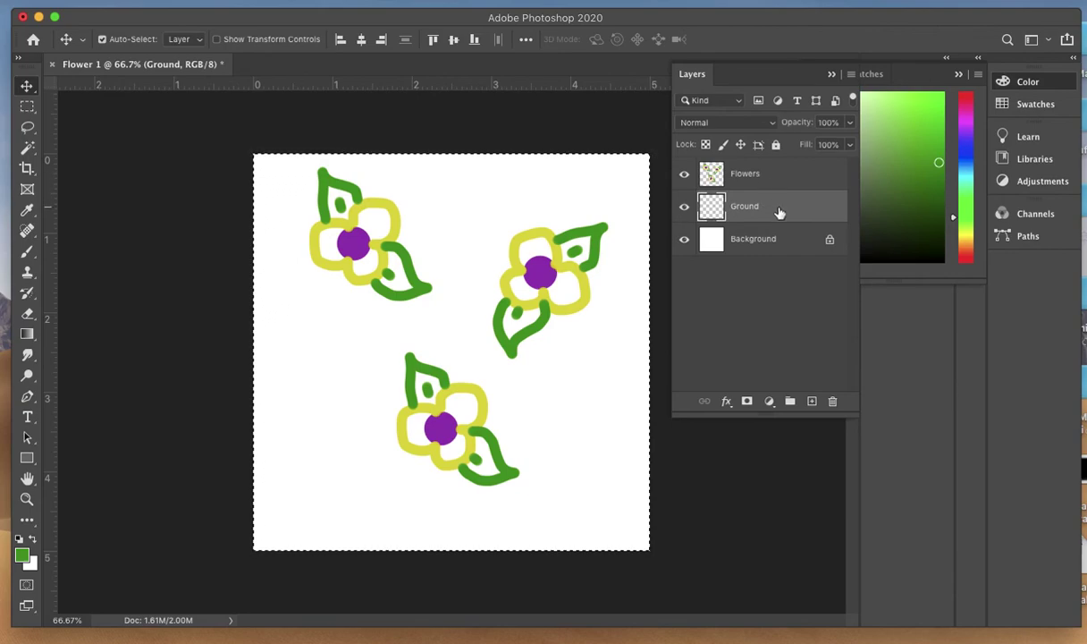
# Choose a light blue foreground colour and fill the Ground layer with it.
pyautogui.click(964, 163)
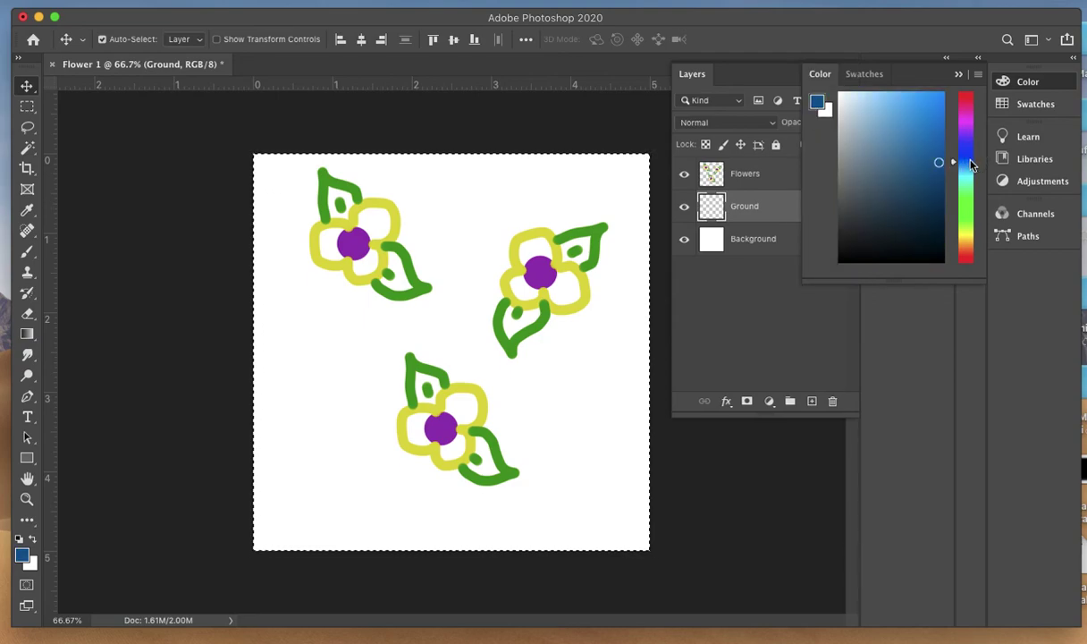
pyautogui.click(890, 96)
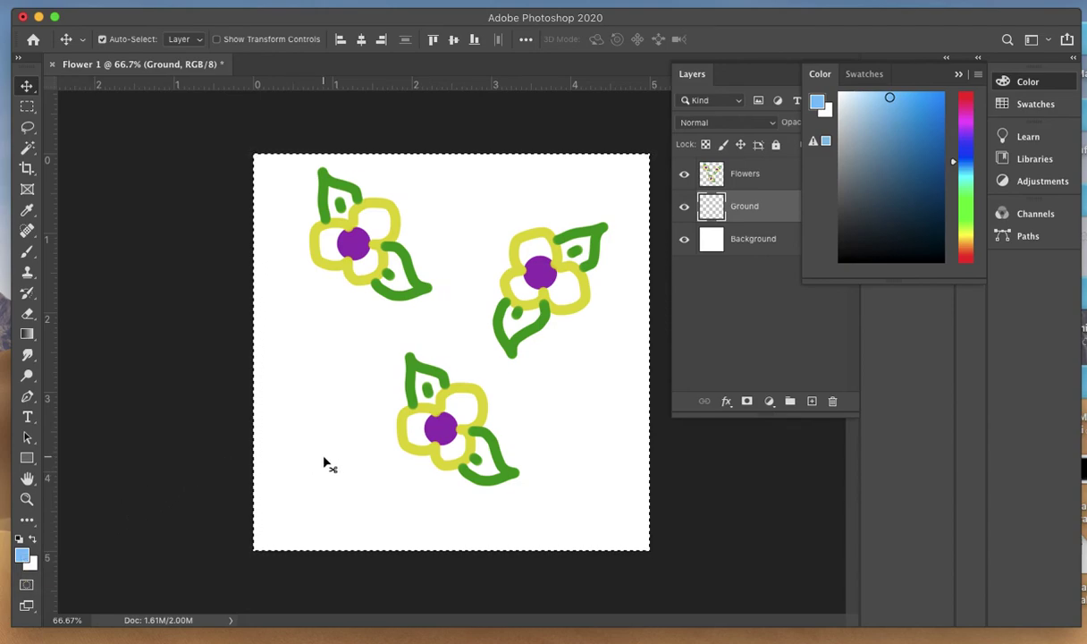
pyautogui.click(143, 2)
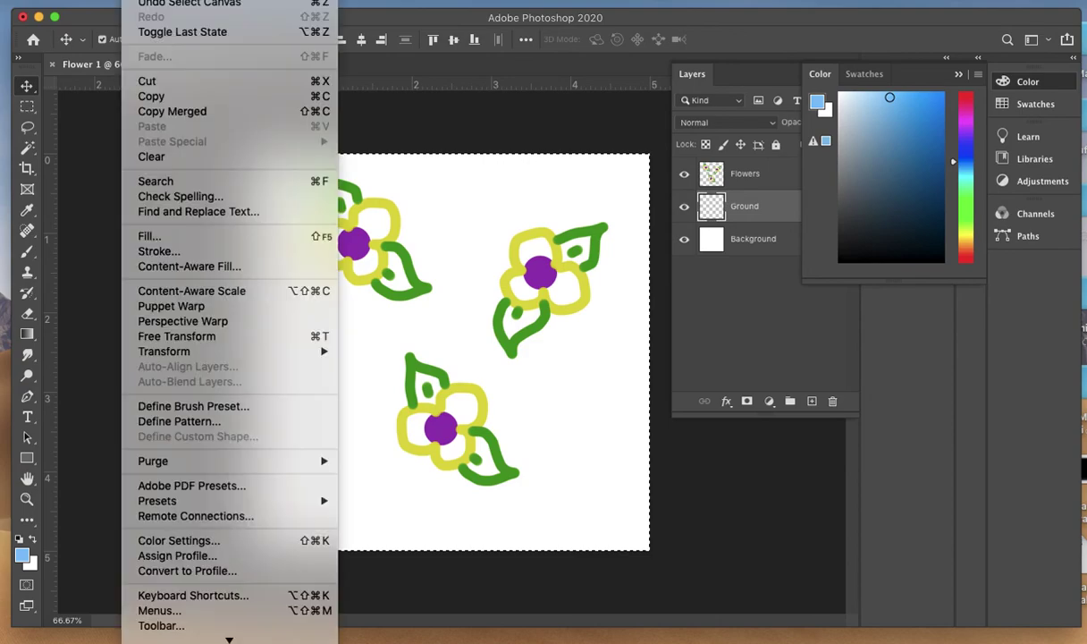
pyautogui.click(170, 236)
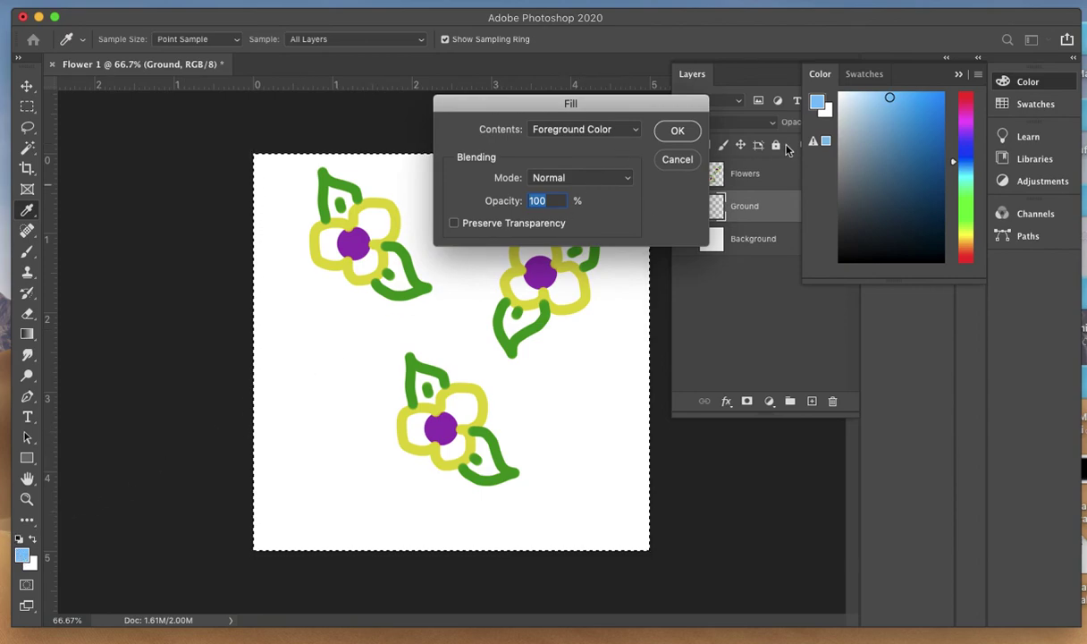
pyautogui.click(679, 131)
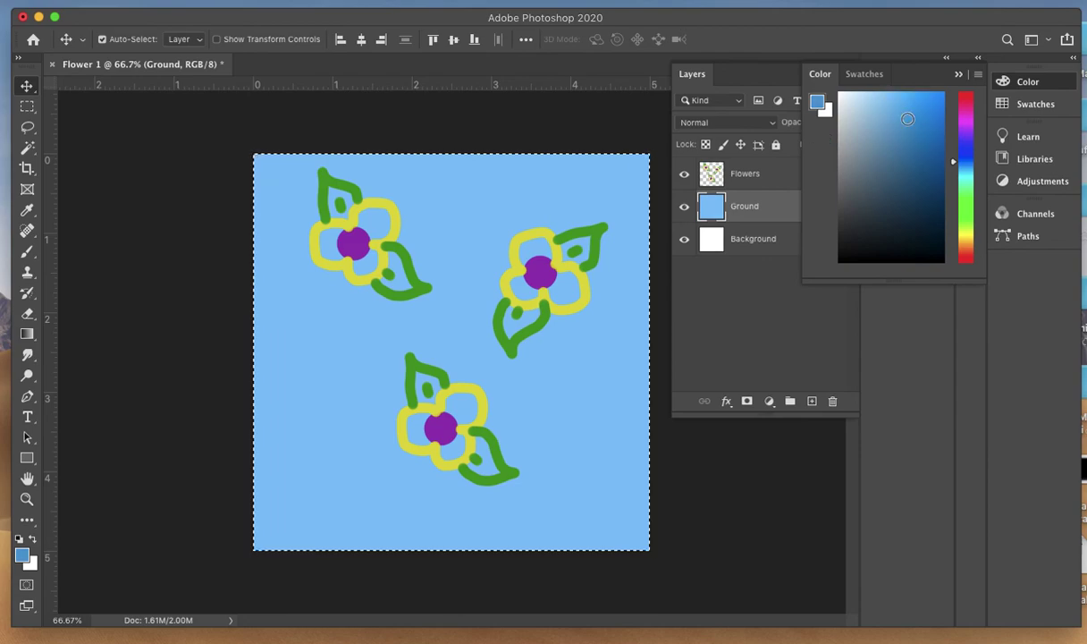
# Fill the Ground layer with a slightly deeper blue.
pyautogui.click(906, 118)
pyautogui.click(183, 1)
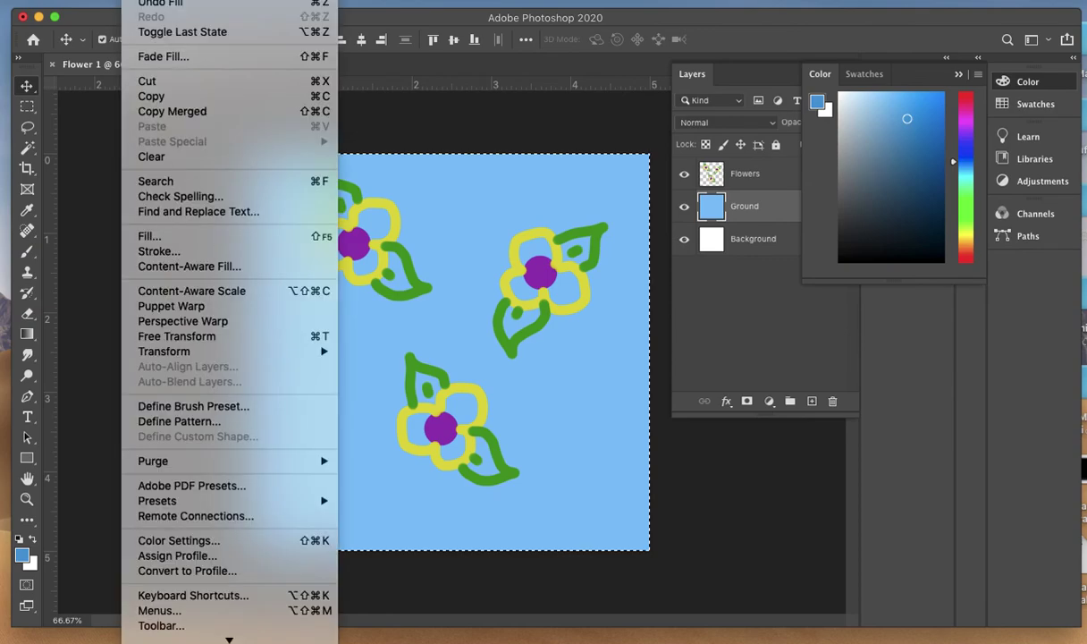
pyautogui.click(148, 236)
pyautogui.click(676, 130)
pyautogui.press('v')
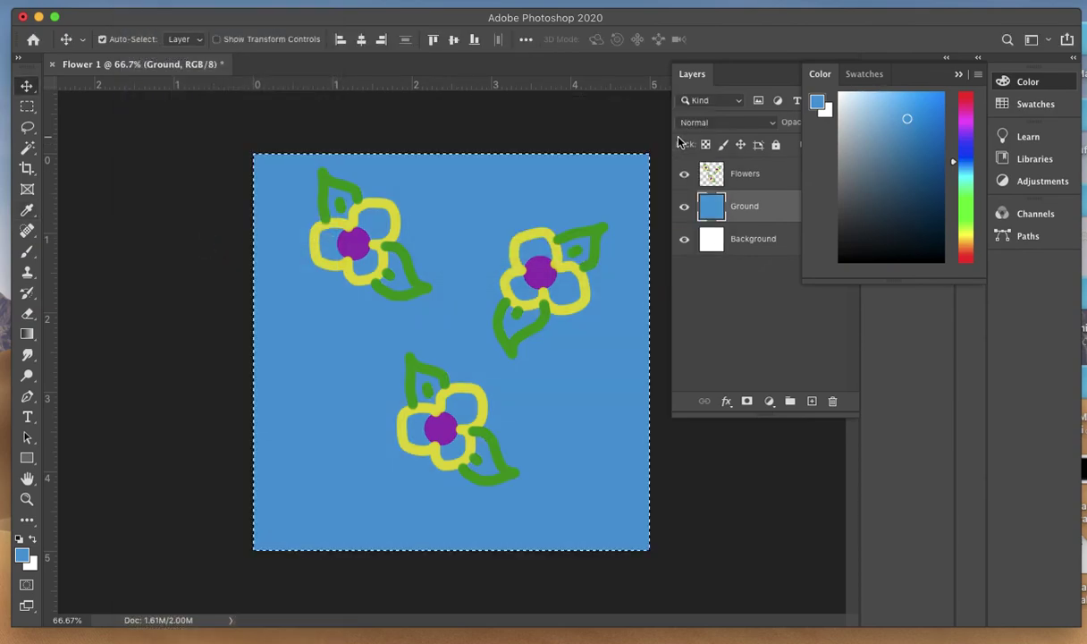
# Refill the Ground layer with a paler sky blue and clear the selection.
pyautogui.moveTo(905, 116); pyautogui.dragTo(877, 97)
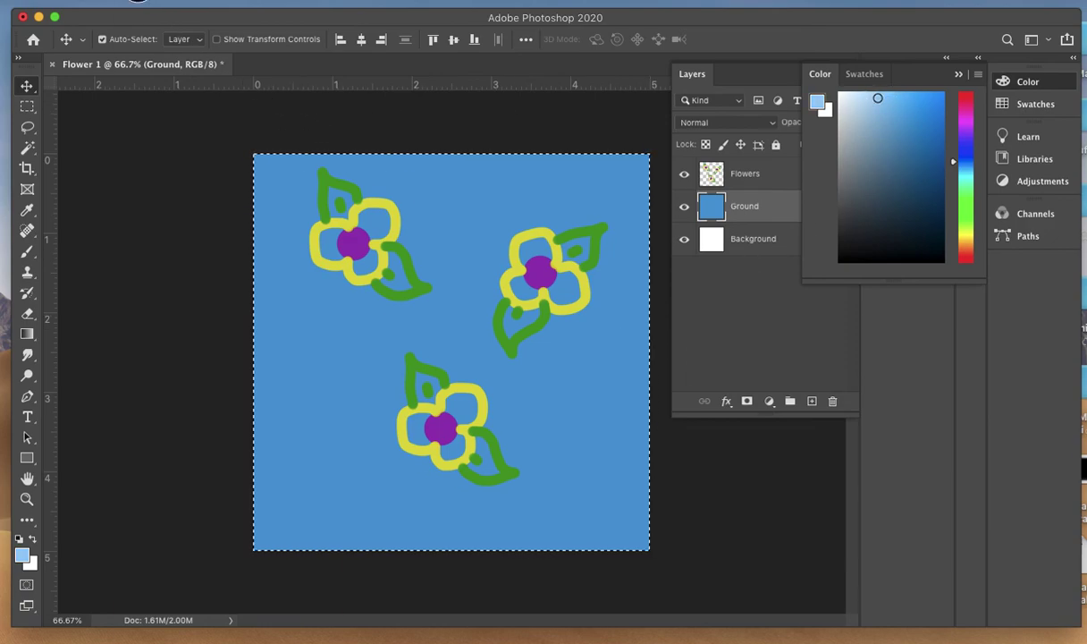
pyautogui.click(134, 2)
pyautogui.click(143, 236)
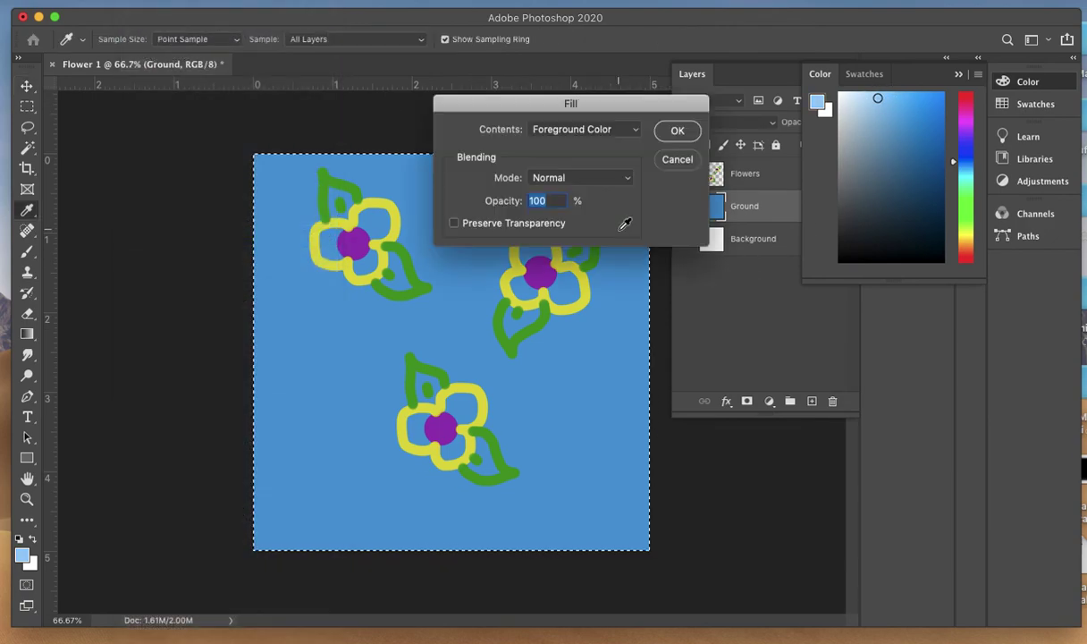
pyautogui.click(677, 132)
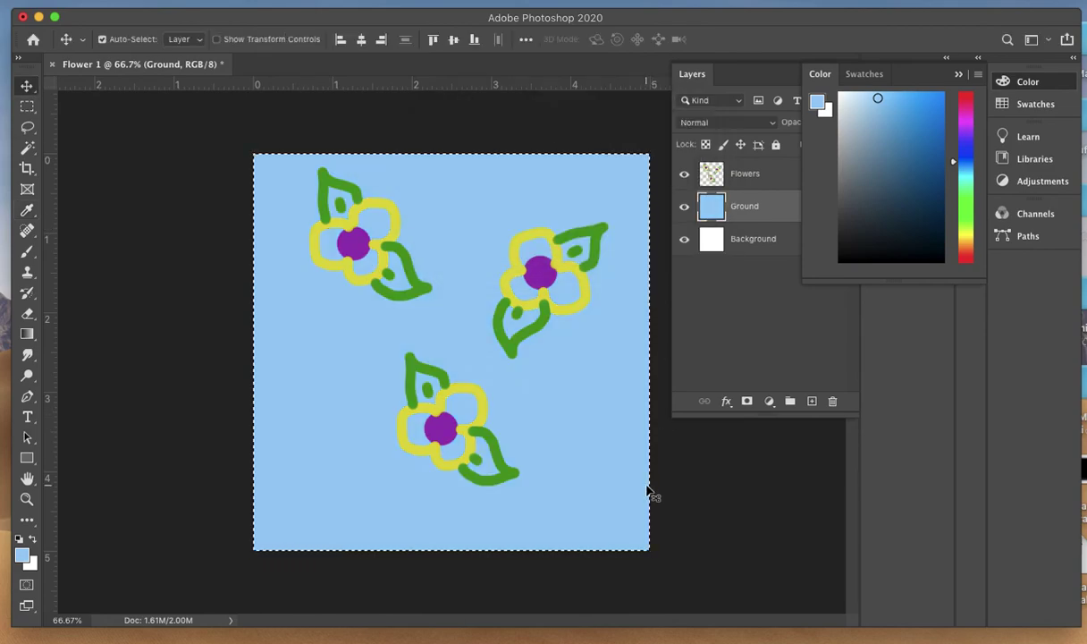
pyautogui.press('super+d')
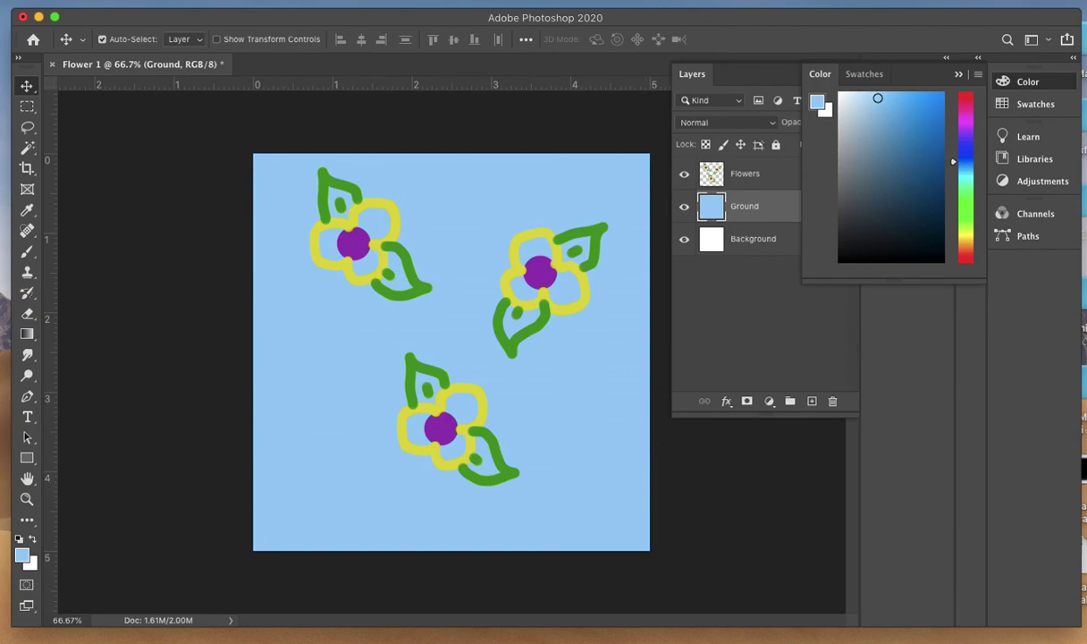
# Save the document as Flower 1.psd in Photoshop format.
pyautogui.click(105, 0)
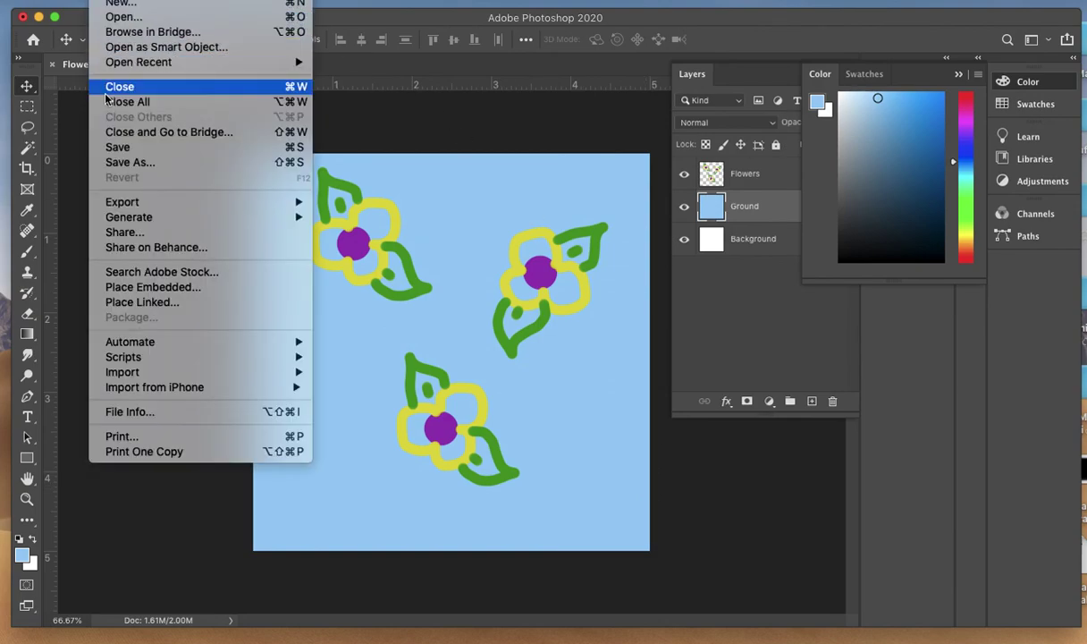
pyautogui.click(175, 147)
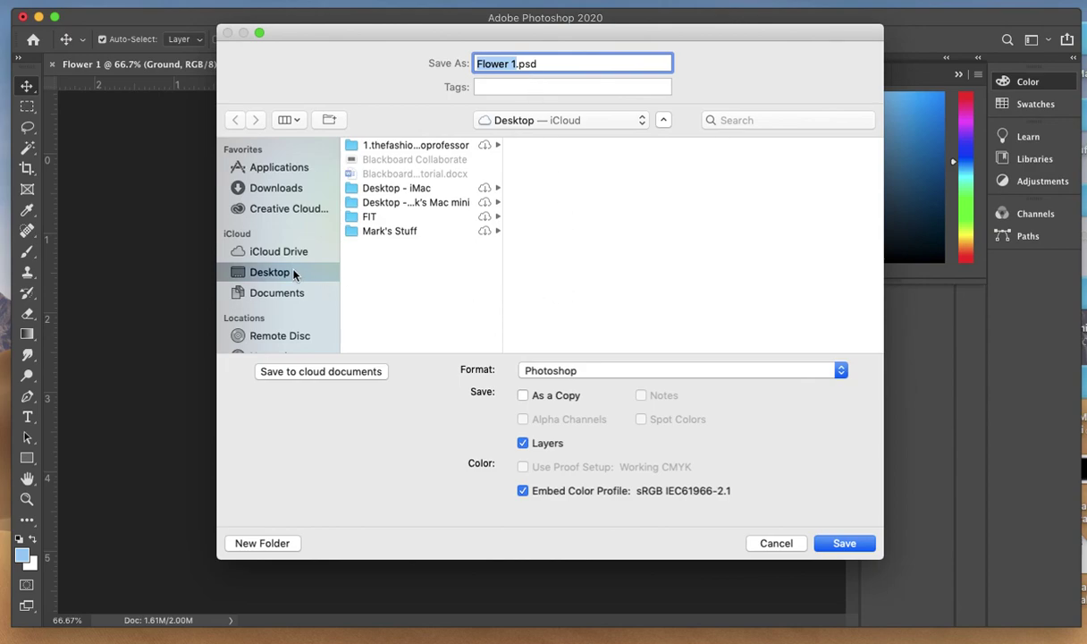
pyautogui.click(854, 547)
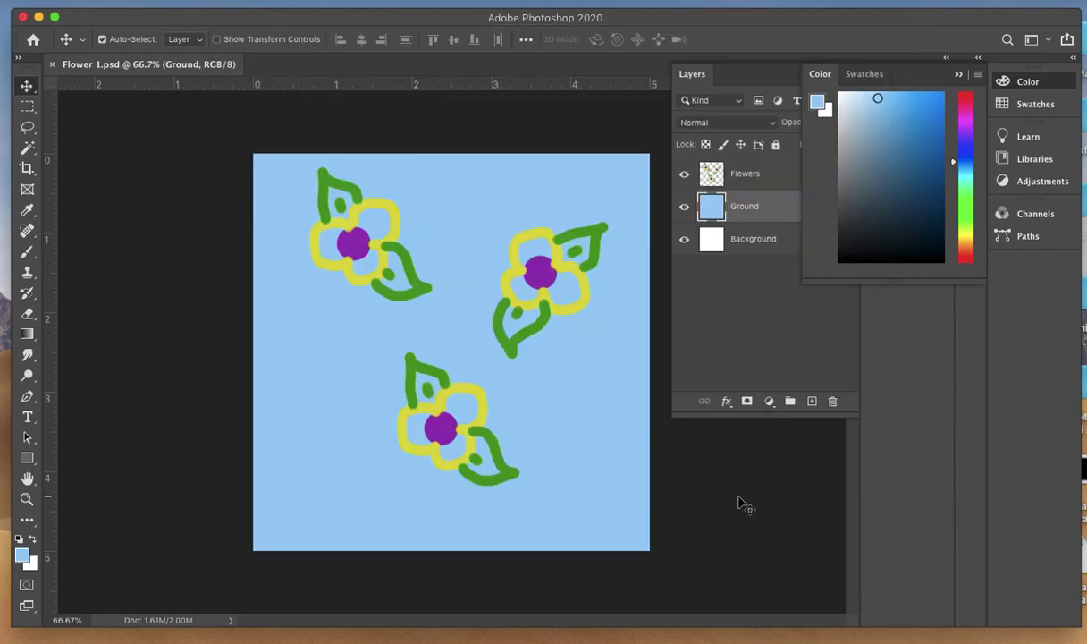